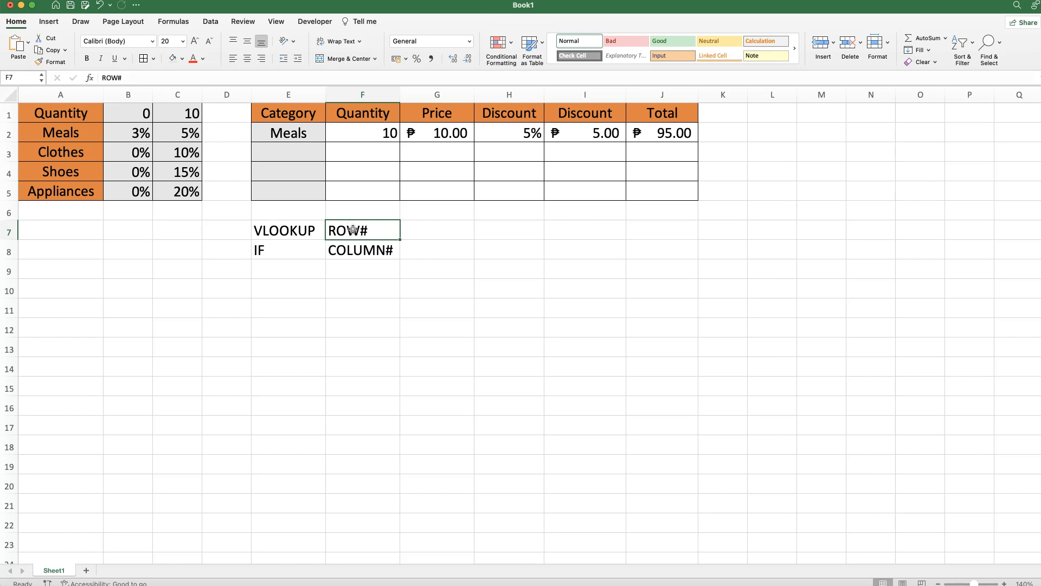
# Review the ROW# and COLUMN# helper labels and the discount rates per category for quantities 0 and 10 in A1:C5
pyautogui.click(302, 249)
pyautogui.click(364, 249)
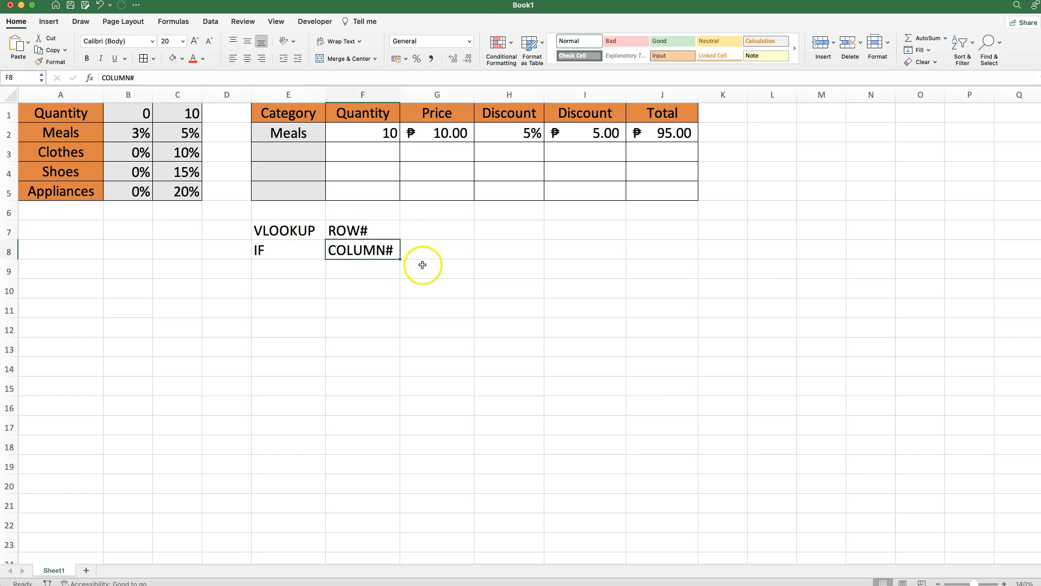
pyautogui.moveTo(61, 113); pyautogui.dragTo(181, 186)
pyautogui.click(177, 112)
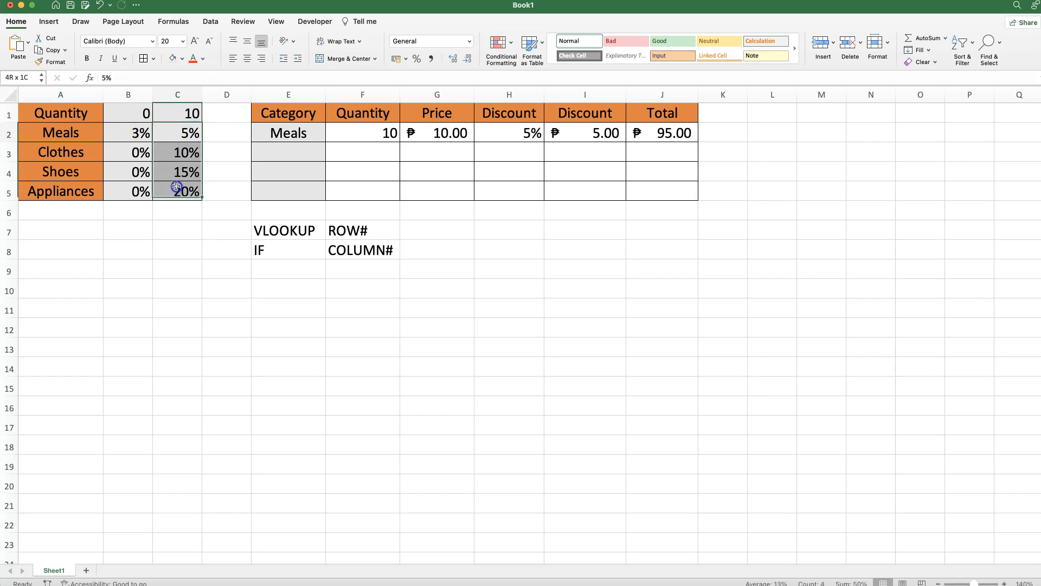
pyautogui.click(116, 135)
pyautogui.click(125, 112)
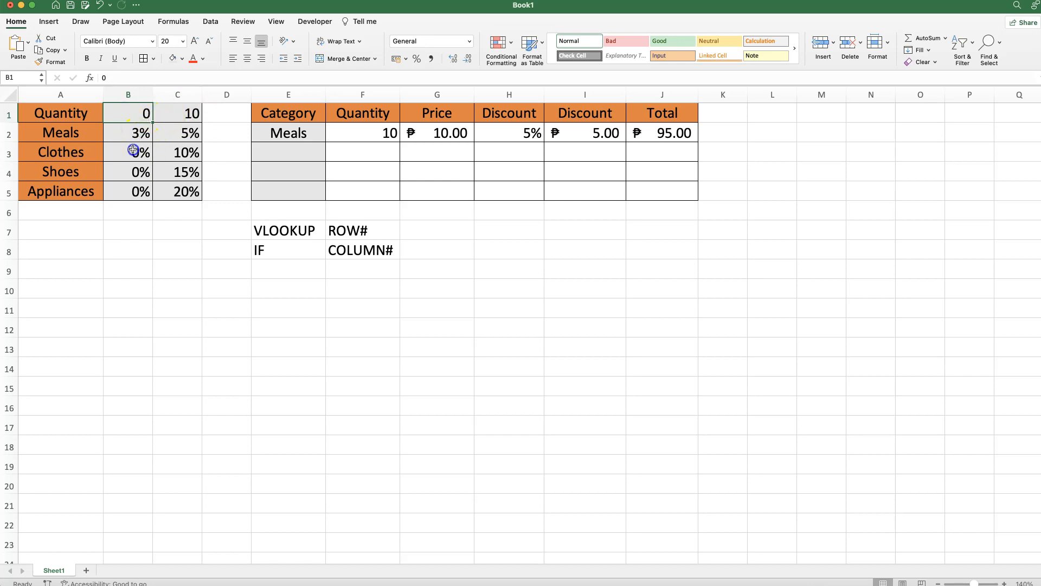
pyautogui.moveTo(133, 150); pyautogui.dragTo(132, 186)
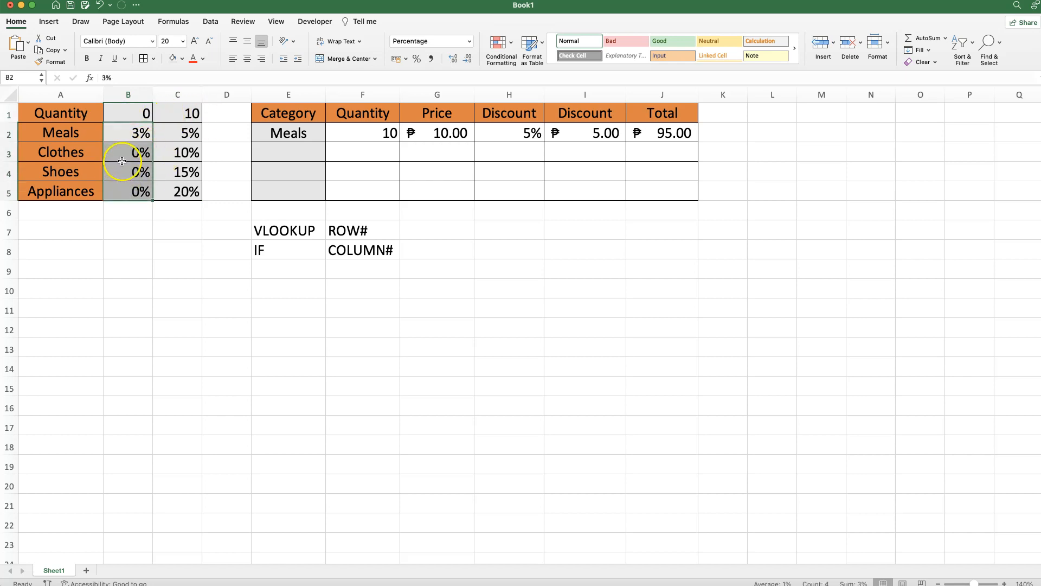
# Examine the Meals order in row 2 and how its category and quantity relate to the discount rates in B2:C5
pyautogui.moveTo(291, 135); pyautogui.dragTo(667, 131)
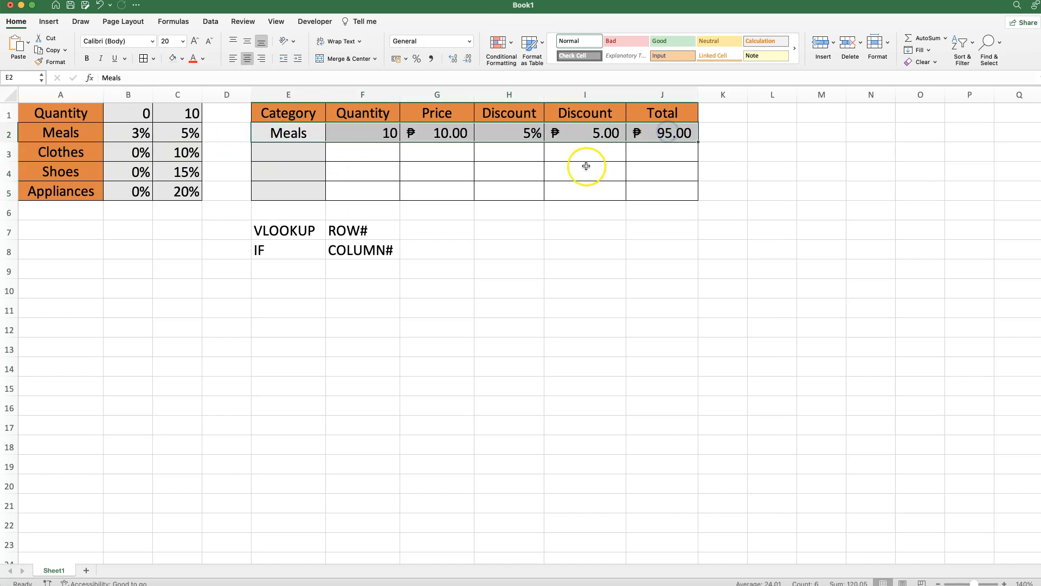
pyautogui.click(388, 135)
pyautogui.click(461, 133)
pyautogui.click(505, 131)
pyautogui.moveTo(509, 139); pyautogui.dragTo(509, 134)
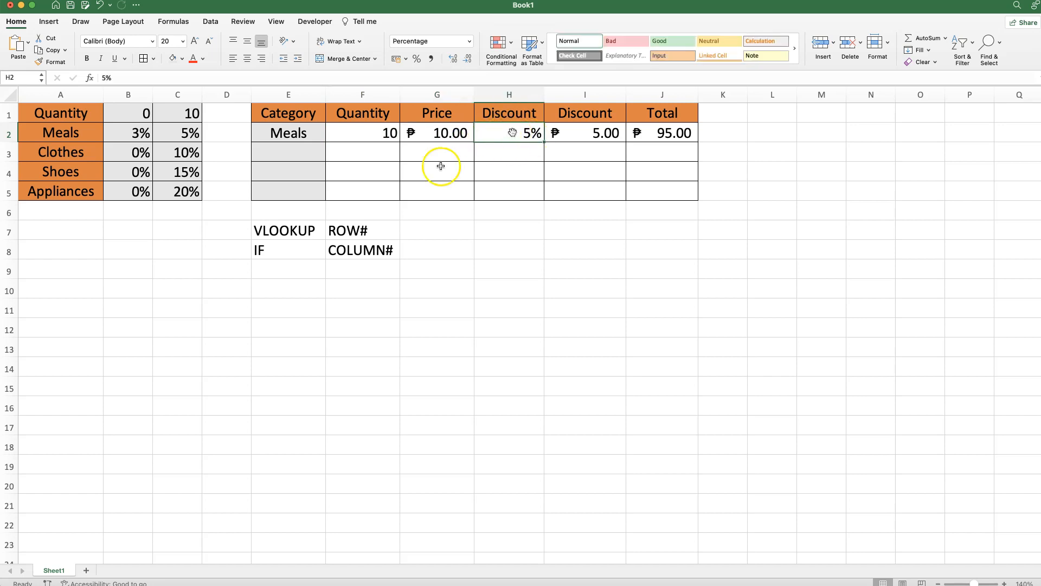
pyautogui.click(346, 227)
pyautogui.click(425, 228)
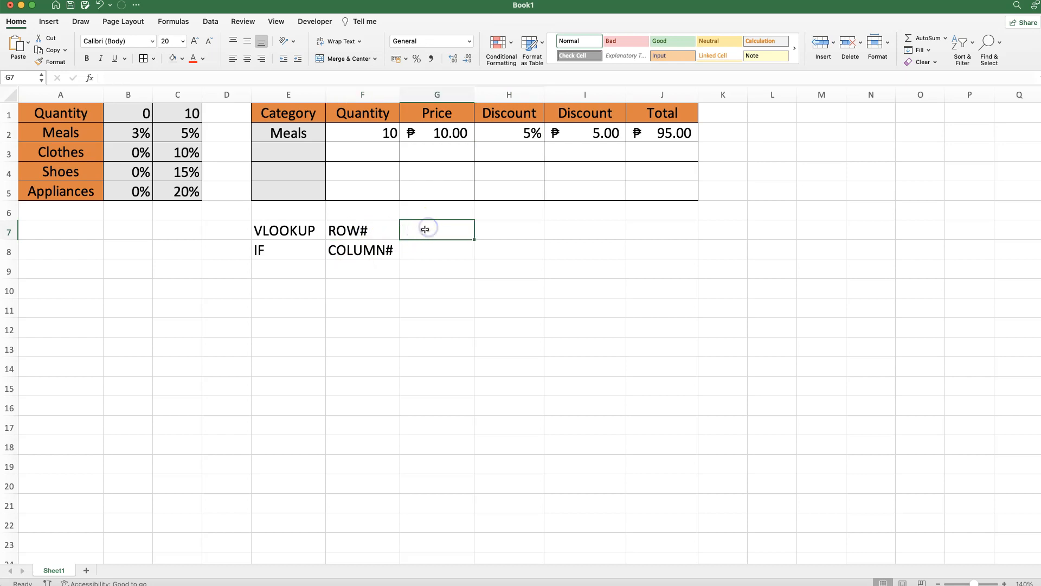
pyautogui.click(296, 133)
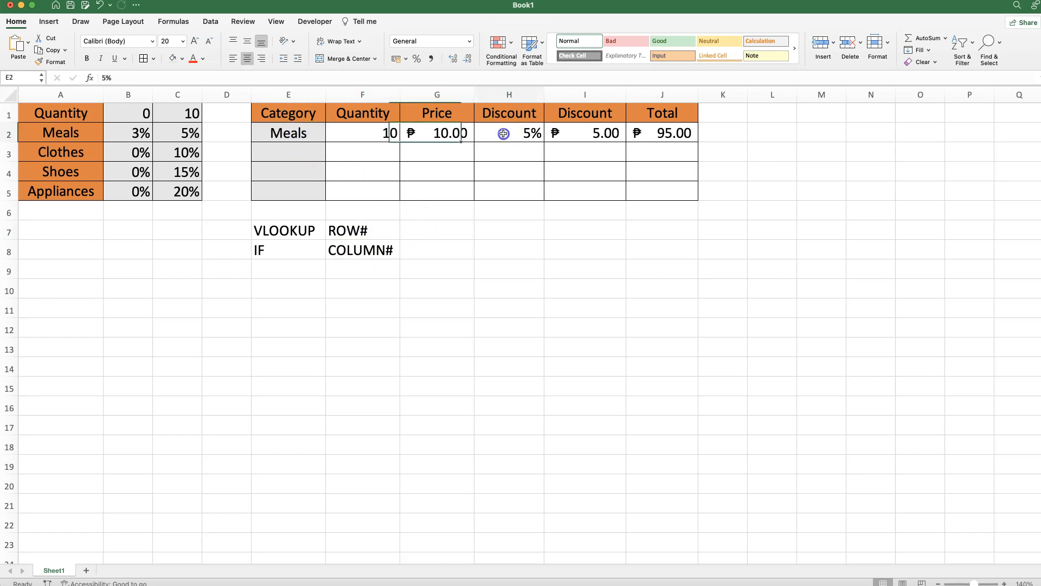
pyautogui.moveTo(138, 133); pyautogui.dragTo(178, 187)
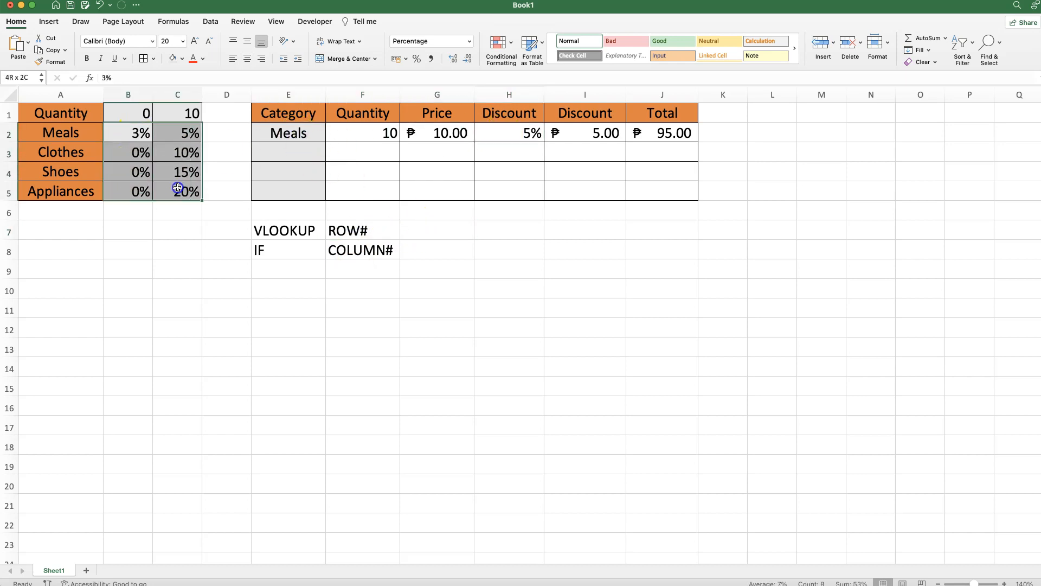
# Start a VLOOKUP formula in G7 with E2 as the lookup value and A1:C5 as the table array
pyautogui.click(441, 231)
pyautogui.write('=')
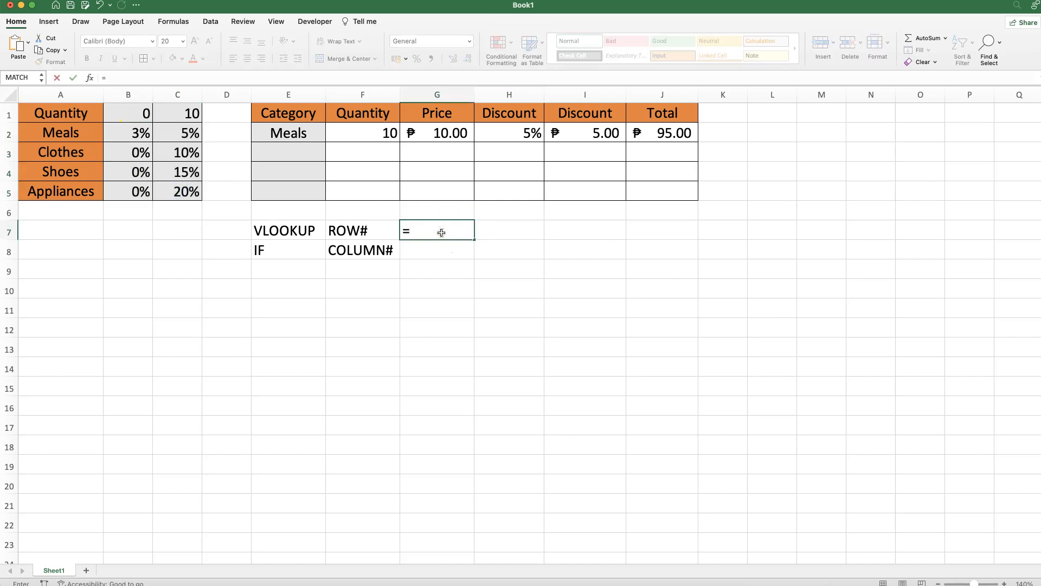
pyautogui.write('VLO')
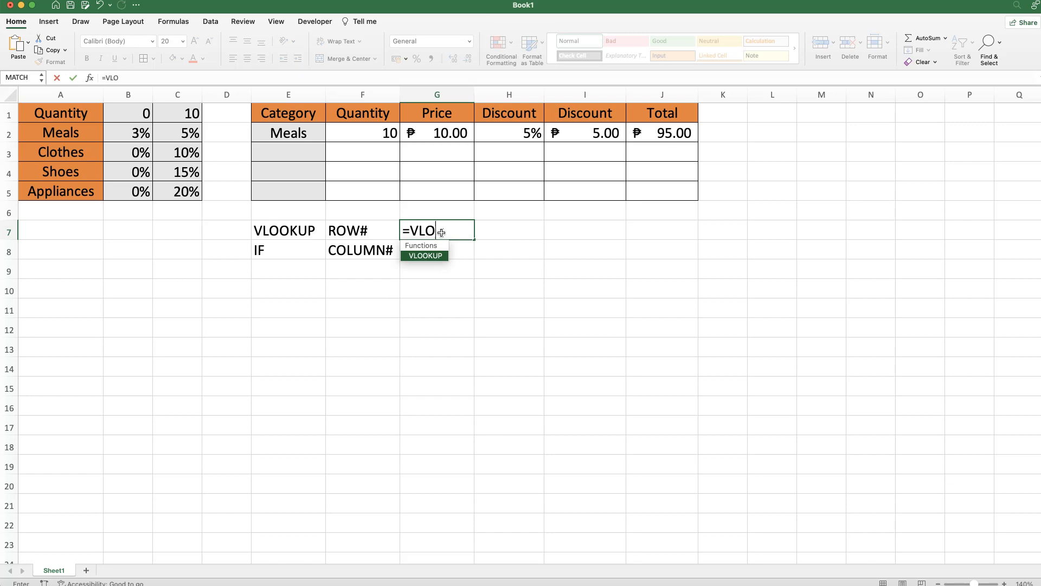
pyautogui.write('OKUP(')
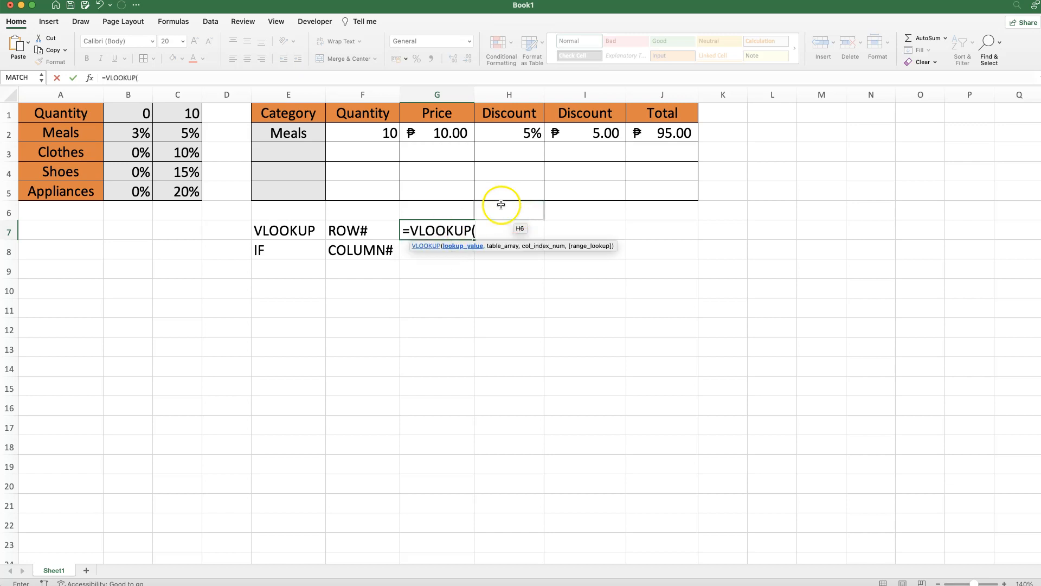
pyautogui.click(90, 79)
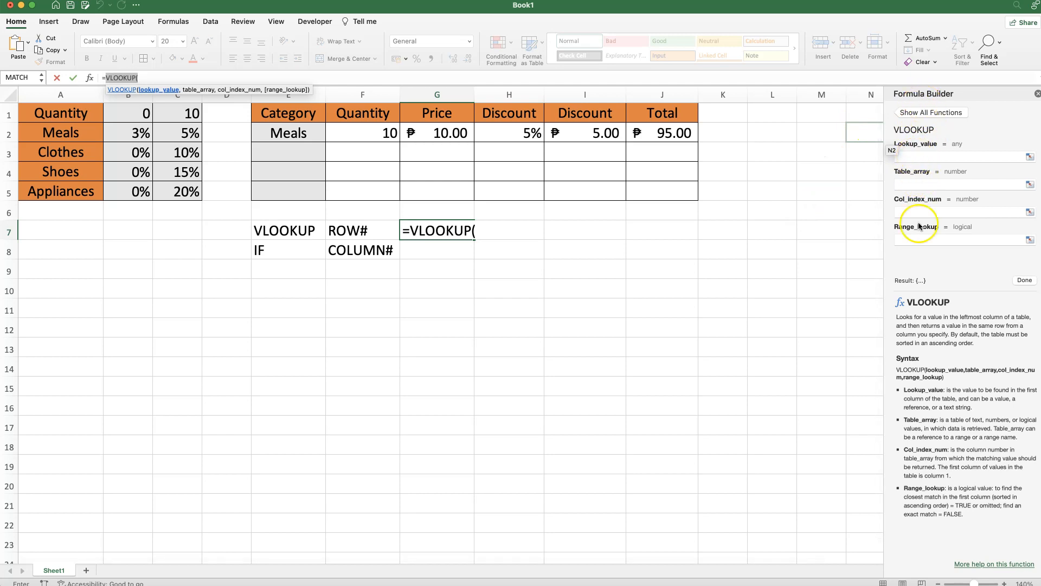
pyautogui.click(909, 157)
pyautogui.click(283, 133)
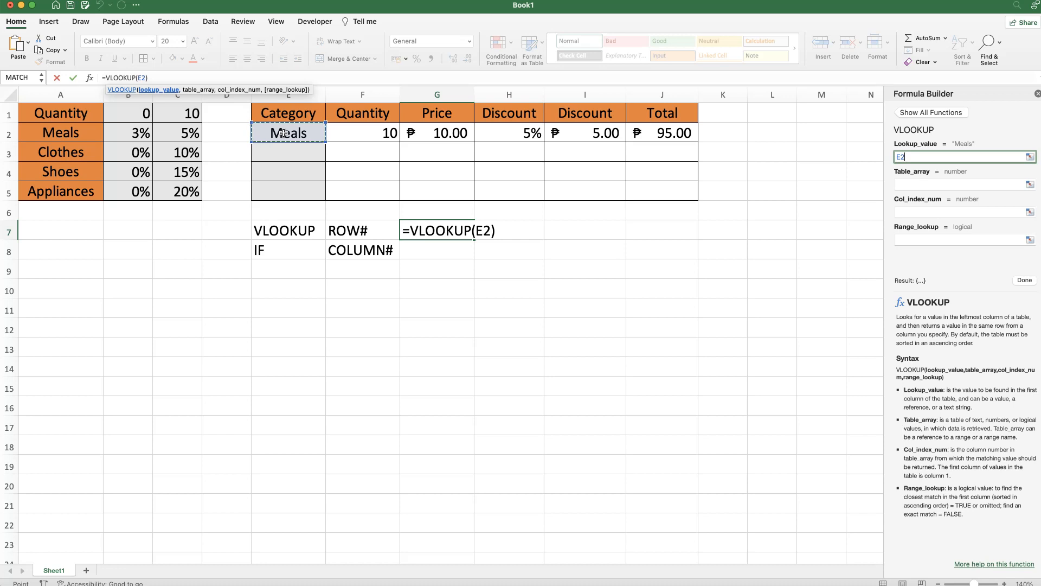
pyautogui.click(920, 183)
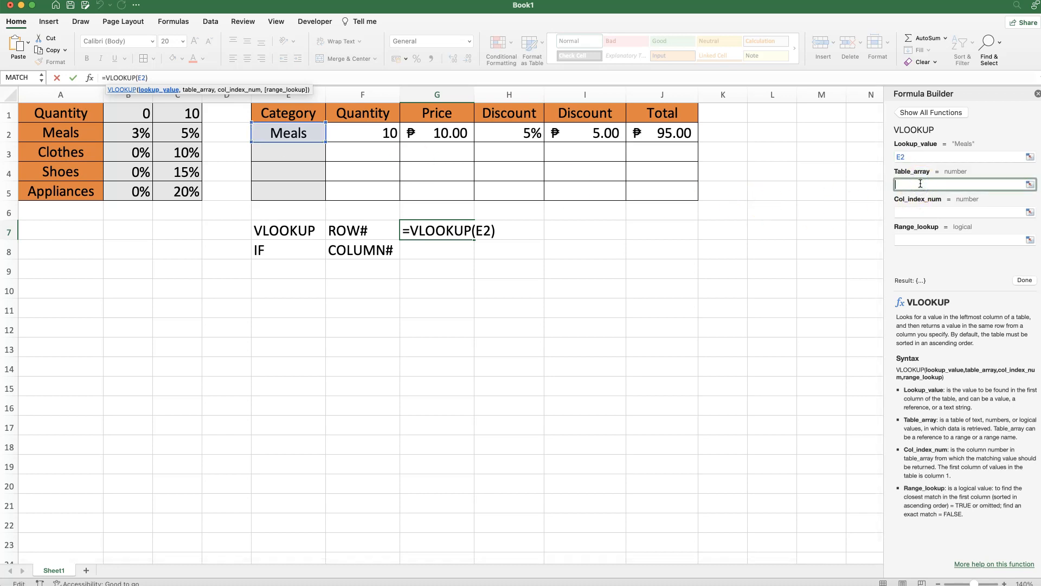
pyautogui.moveTo(96, 119); pyautogui.dragTo(178, 193)
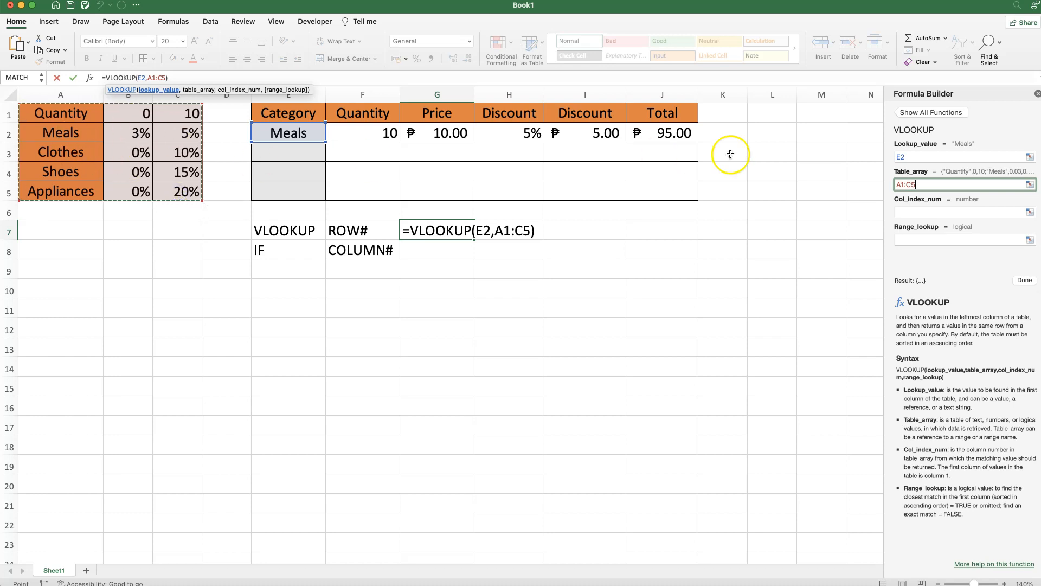
# Complete the VLOOKUP in G7 with column index 2 and range lookup FALSE
pyautogui.click(923, 211)
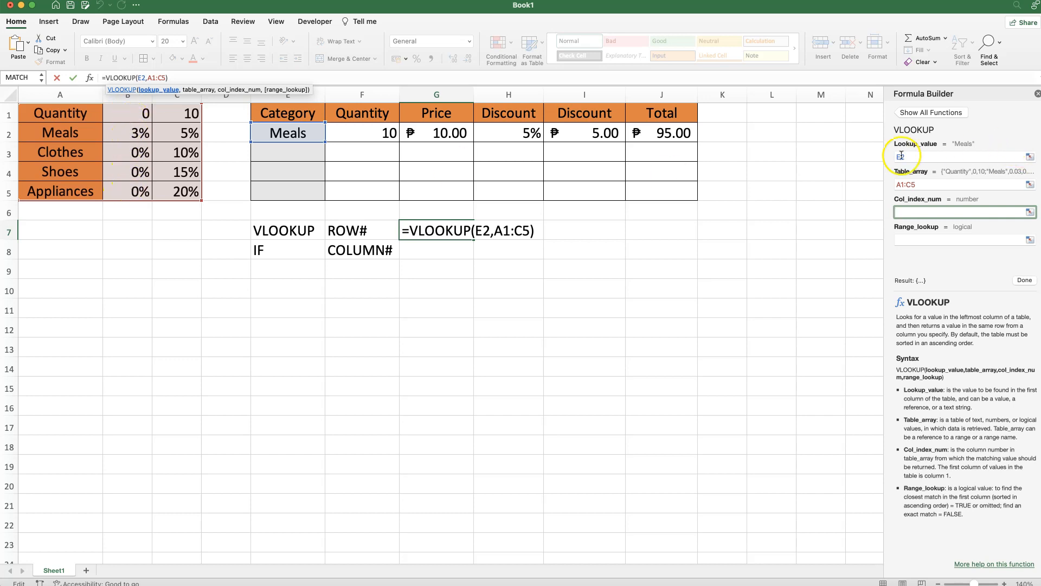
pyautogui.write('2')
pyautogui.click(909, 240)
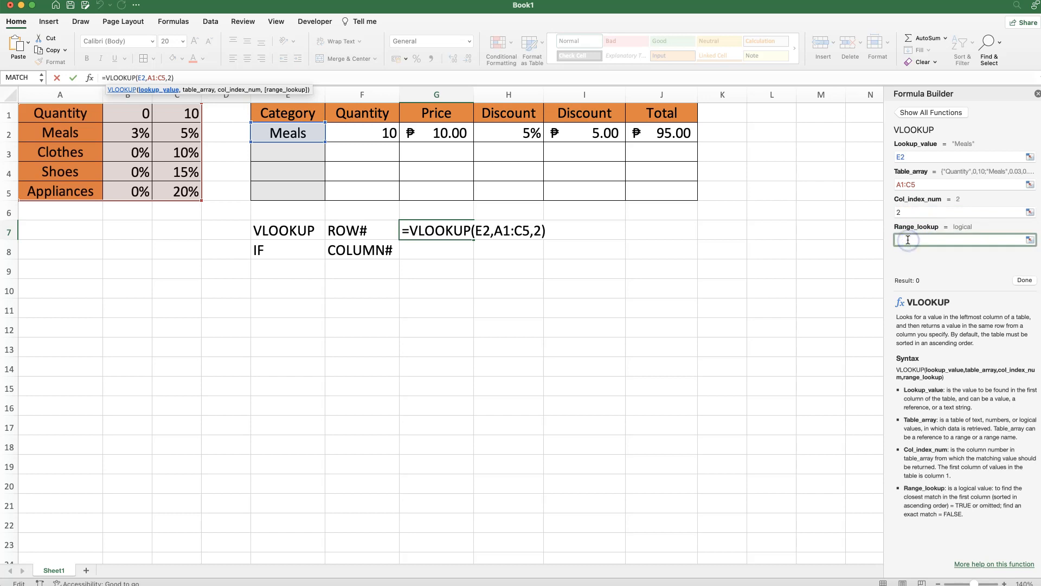
pyautogui.write('FALSE')
pyautogui.click(937, 259)
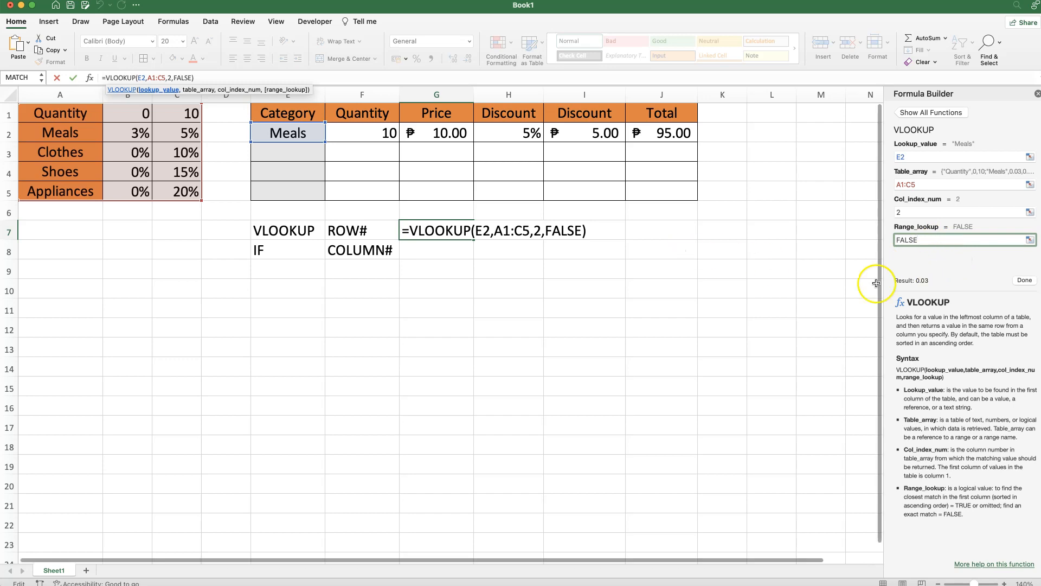
pyautogui.click(1021, 280)
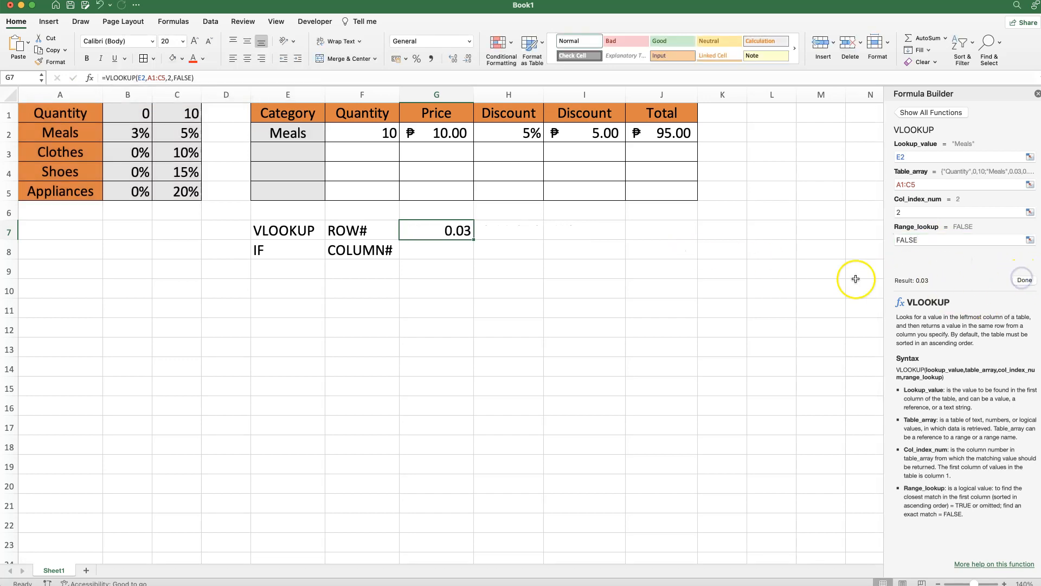
# Format the VLOOKUP result in G7 as a percentage and review its column index argument against the quantity in F2
pyautogui.click(440, 228)
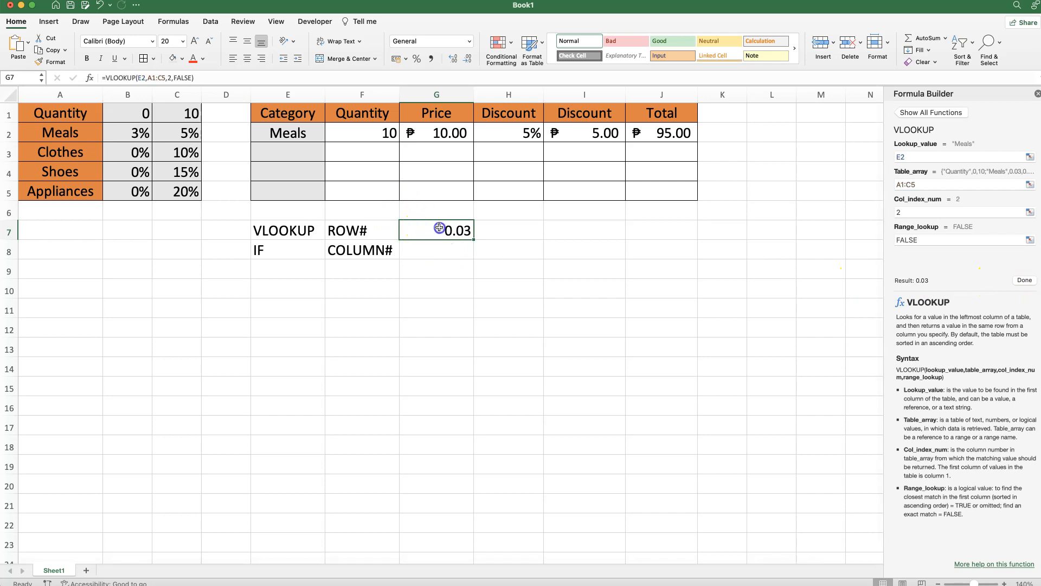
pyautogui.click(416, 60)
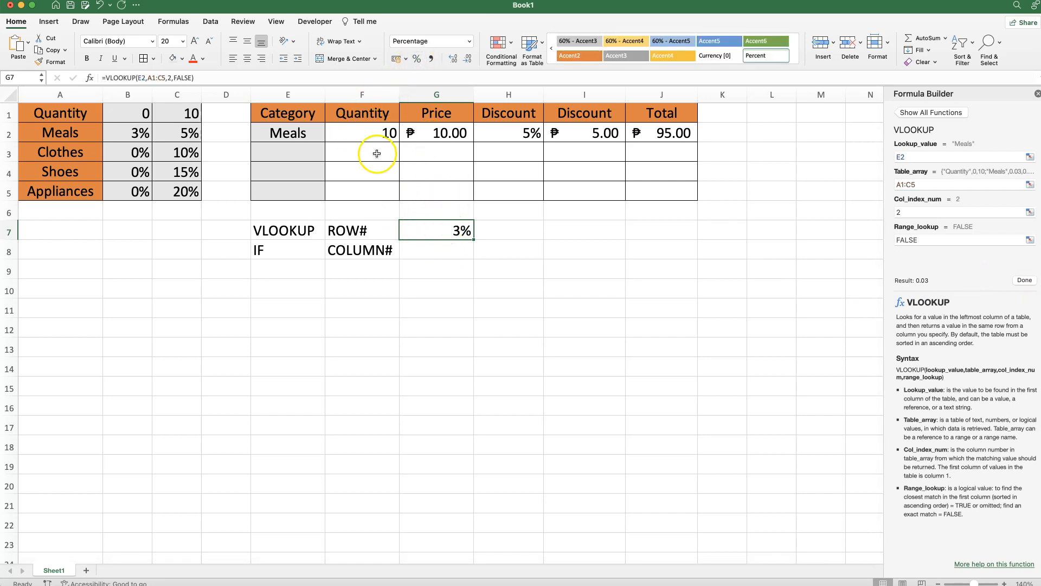
pyautogui.click(360, 133)
pyautogui.click(442, 228)
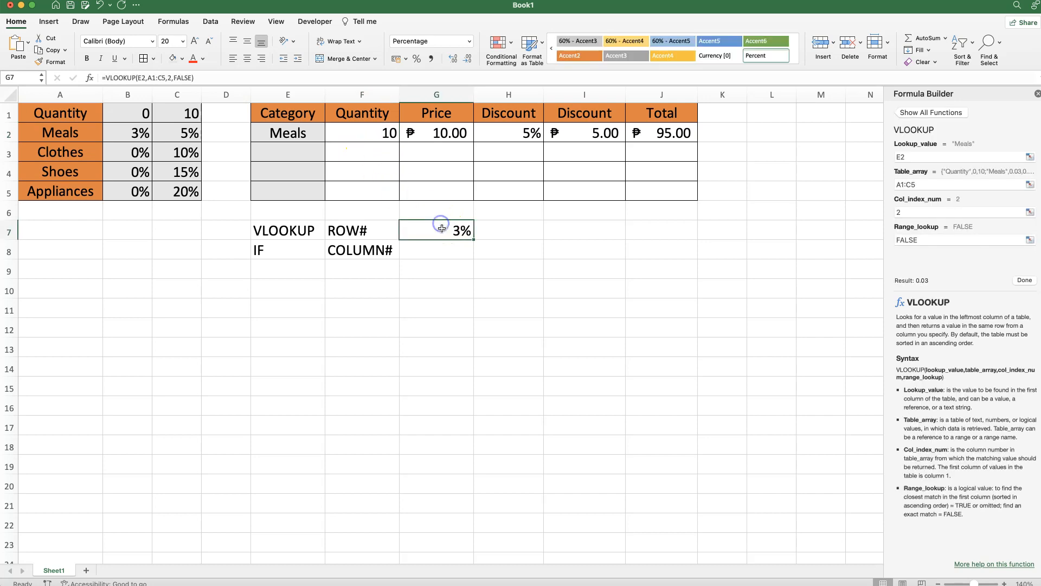
pyautogui.click(893, 212)
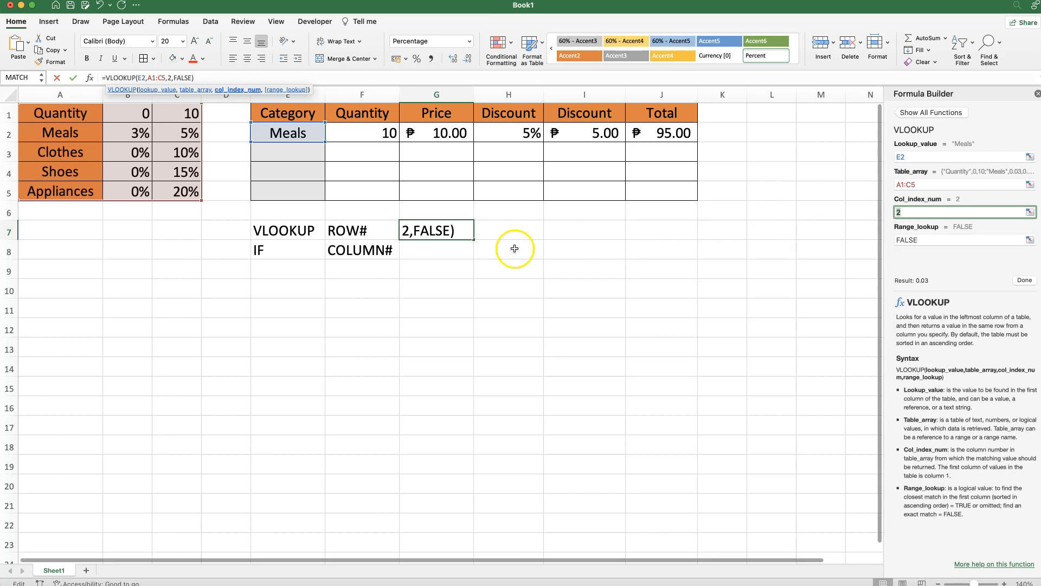
# Enter the formula =IF(F2<C1,2,3) in G8 to determine the column number from the order quantity
pyautogui.click(434, 252)
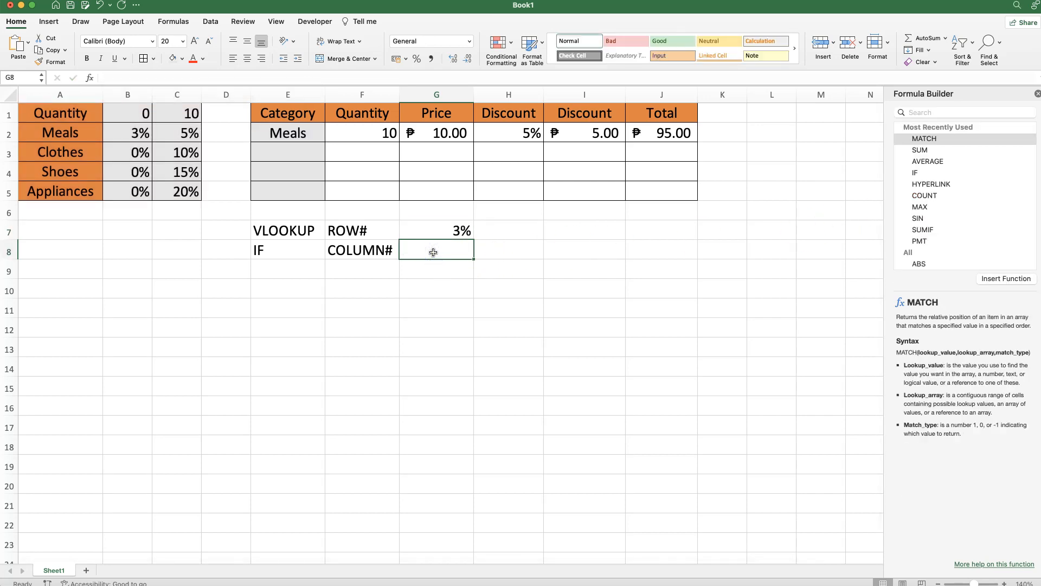
pyautogui.write('=IF(')
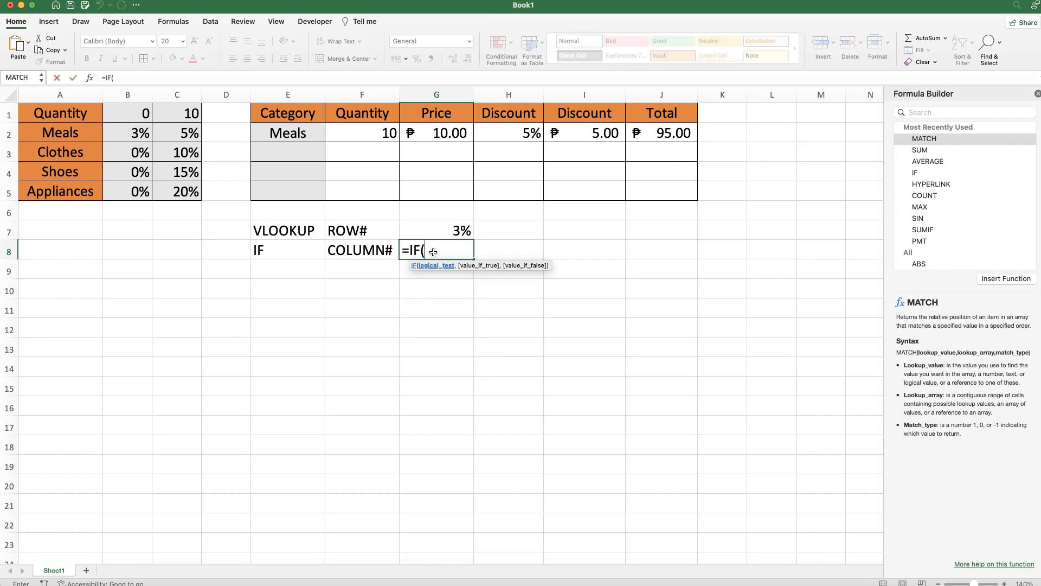
pyautogui.click(350, 133)
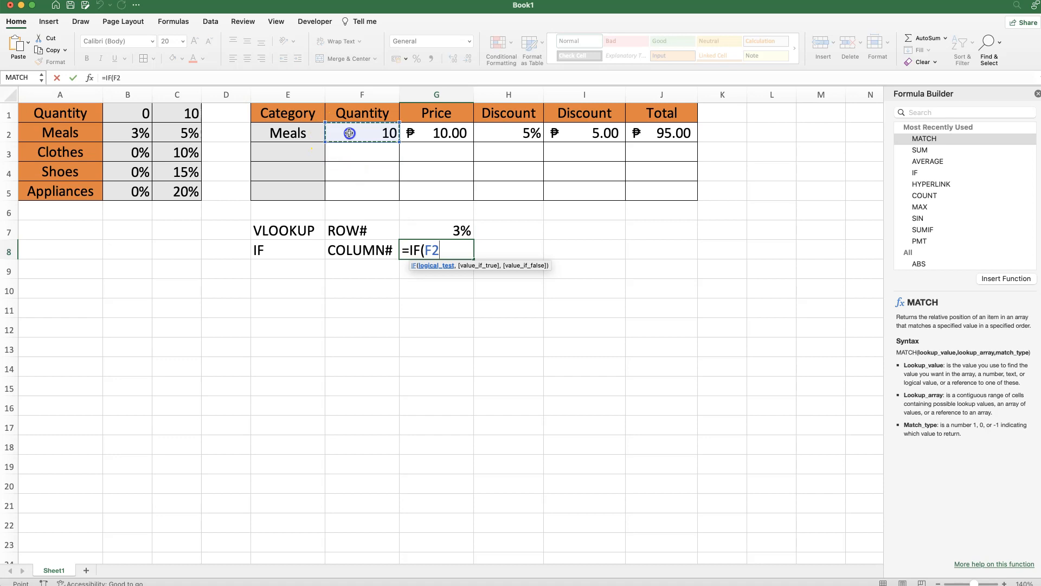
pyautogui.write('<')
pyautogui.click(176, 115)
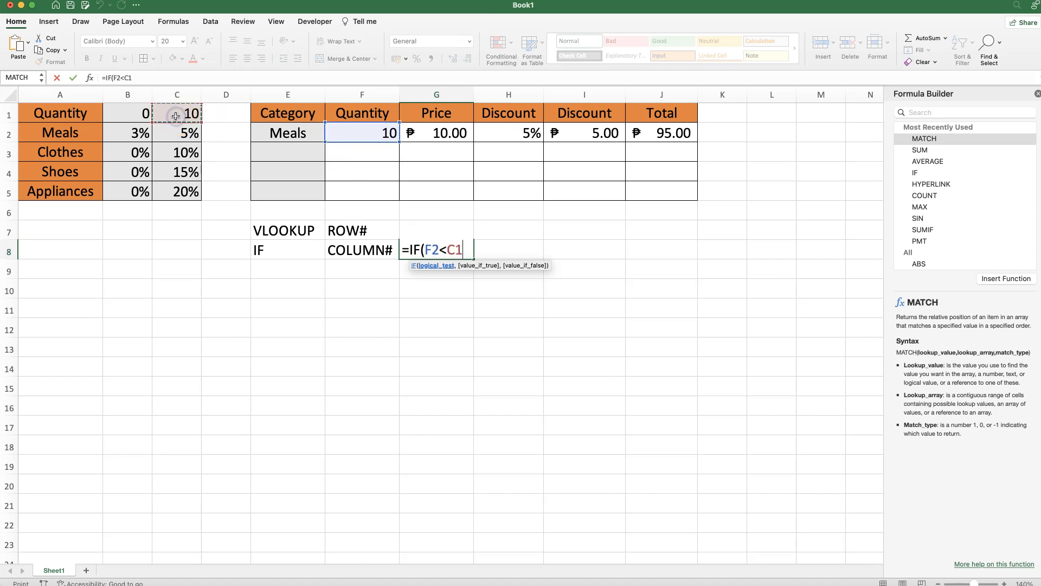
pyautogui.write(',2')
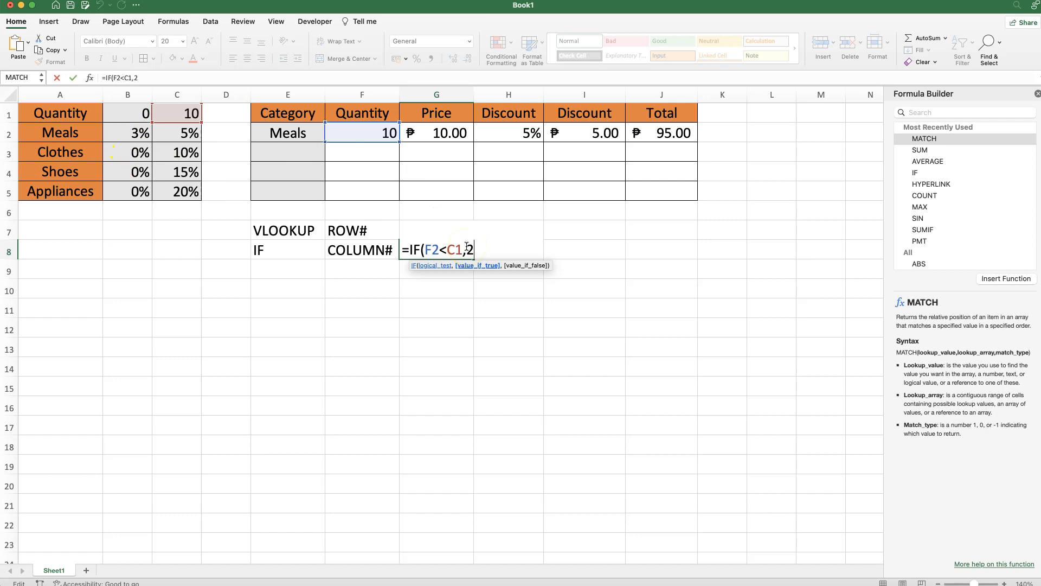
pyautogui.write(',')
pyautogui.write('3)')
pyautogui.press('Return')
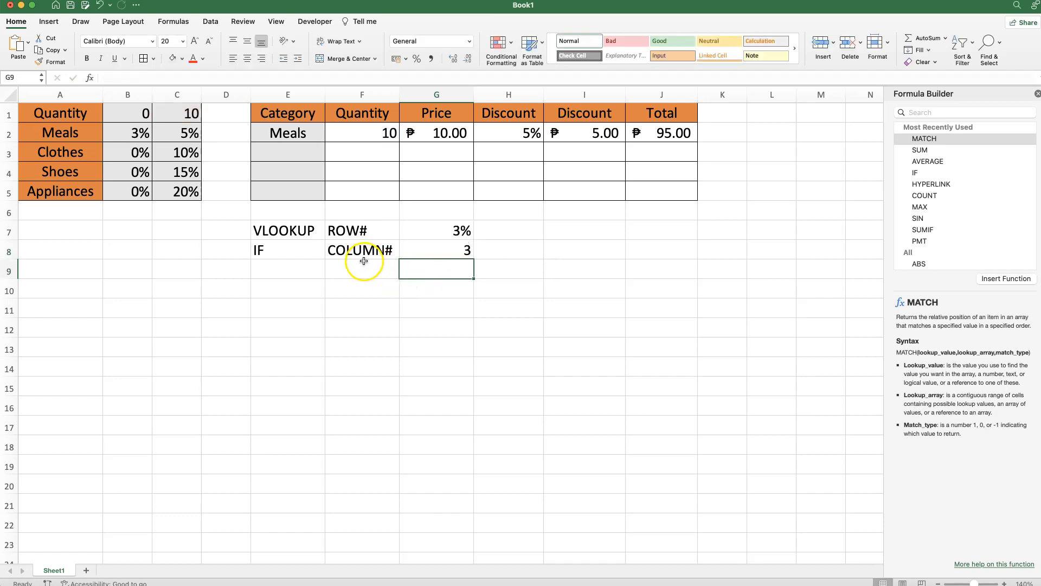
# Set the Meals quantity in F2 to 3 and check the IF formula in G8
pyautogui.click(422, 250)
pyautogui.click(362, 131)
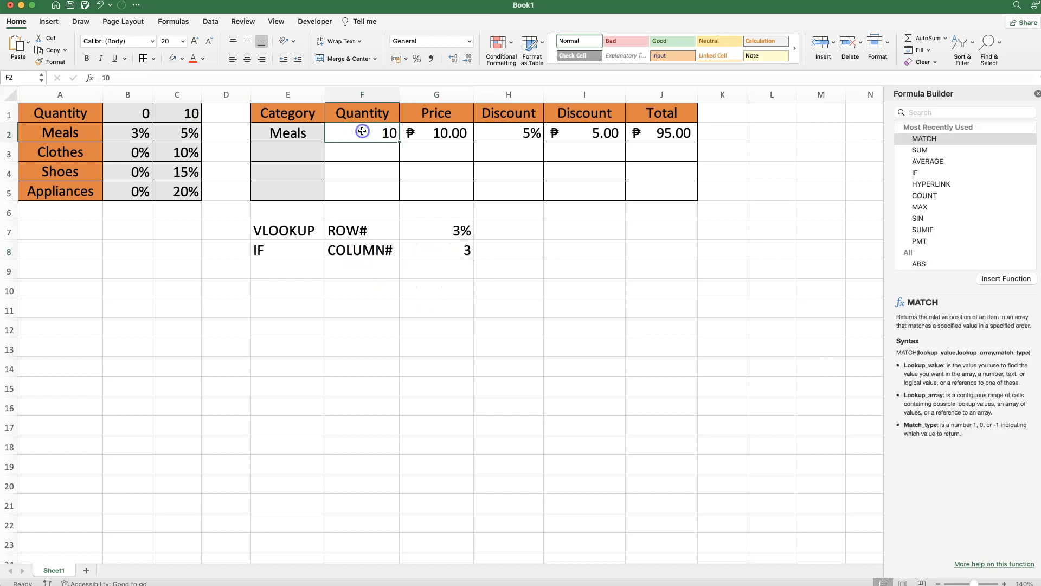
pyautogui.write('3')
pyautogui.press('Return')
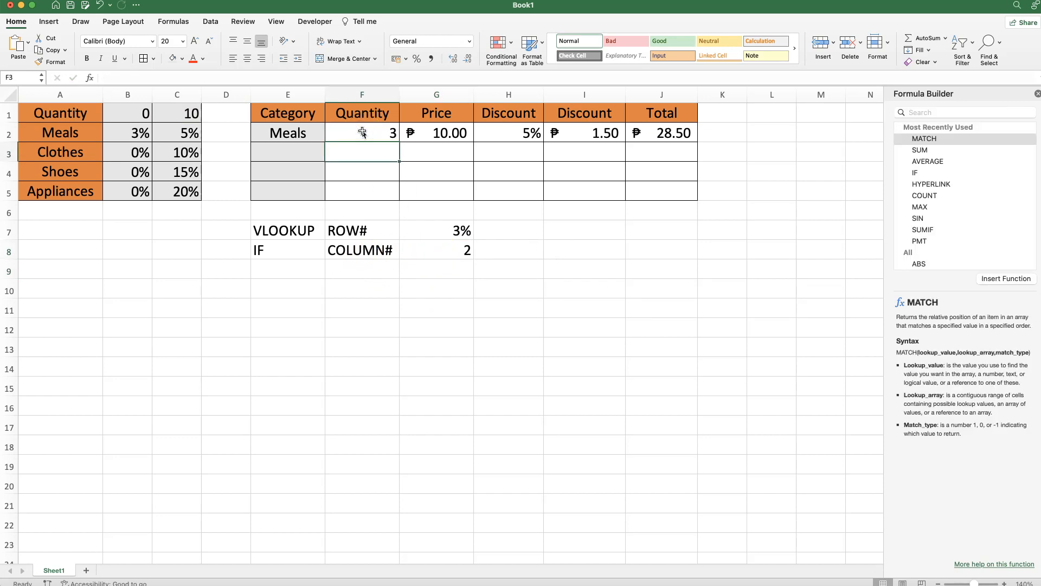
pyautogui.click(429, 249)
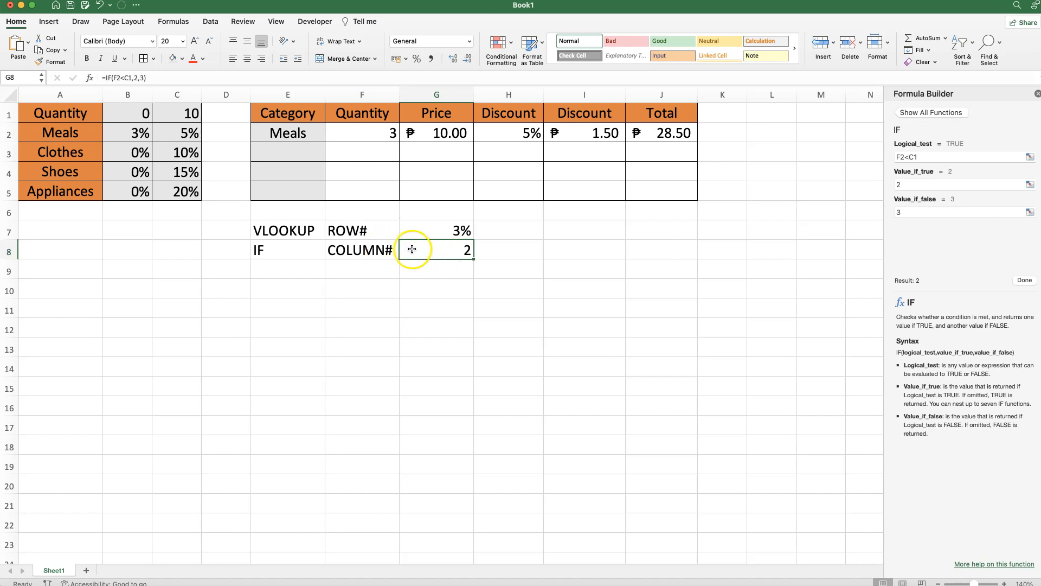
# Copy the full text of the IF formula in G8 and leave the cell's edit mode
pyautogui.click(370, 253)
pyautogui.click(431, 252)
pyautogui.moveTo(146, 78); pyautogui.dragTo(82, 76)
pyautogui.press('super+c')
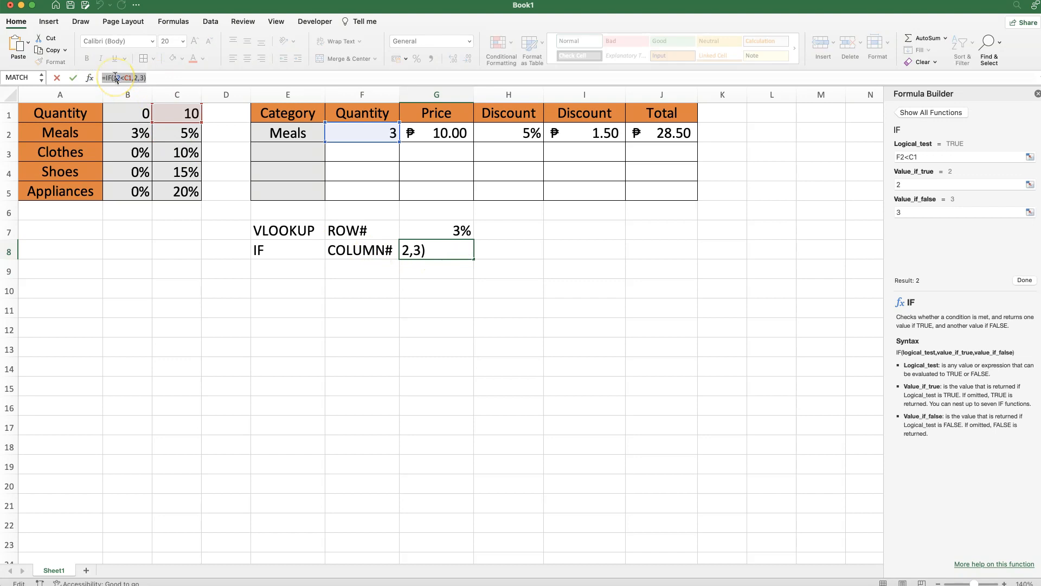
pyautogui.press('Escape')
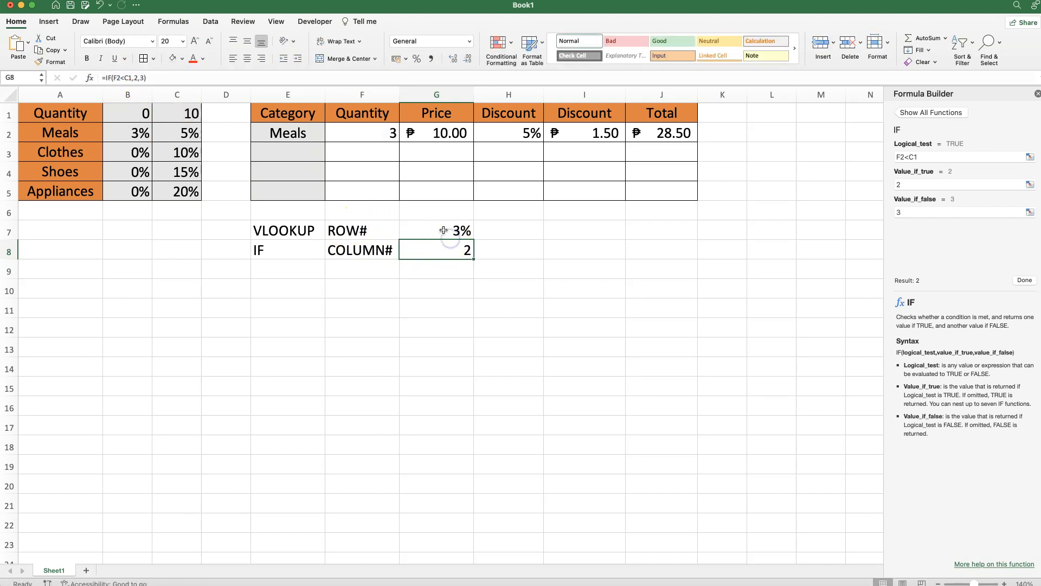
# Replace the column index in the G7 VLOOKUP with IF(F2<C1,2,3), without its leading equals sign, and apply the formula
pyautogui.click(444, 230)
pyautogui.click(895, 212)
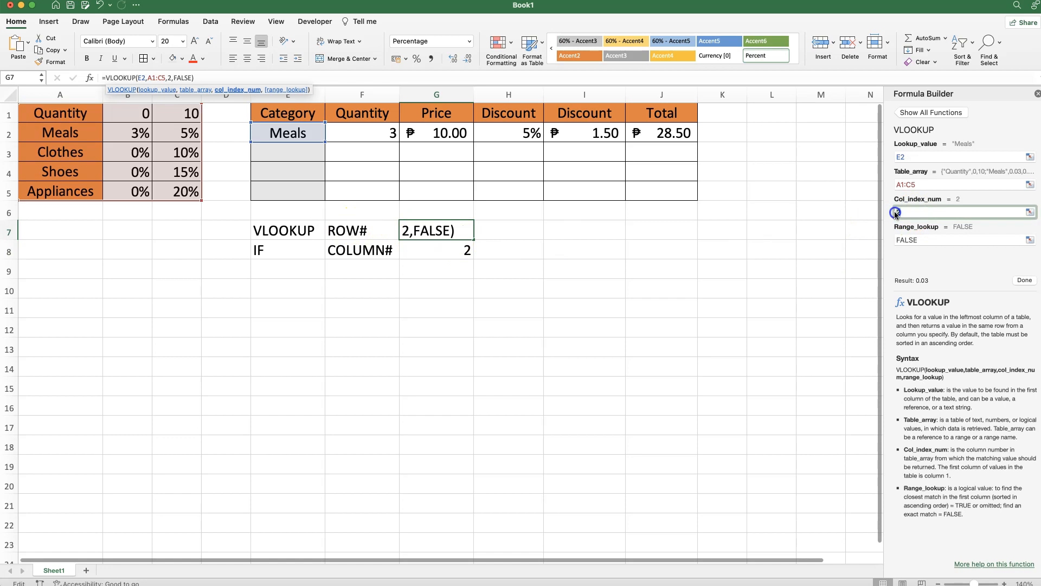
pyautogui.press('super+v')
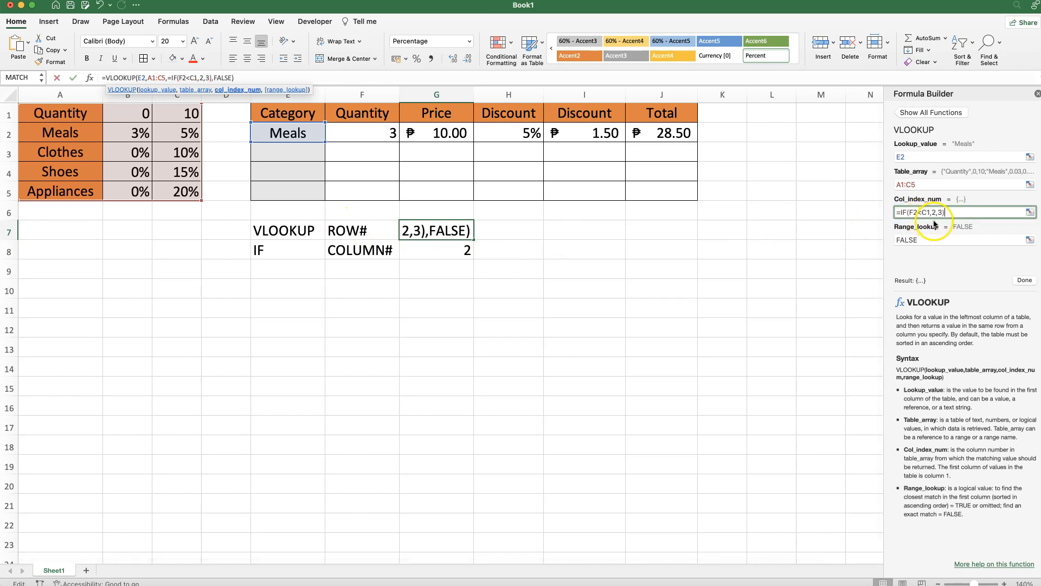
pyautogui.click(898, 212)
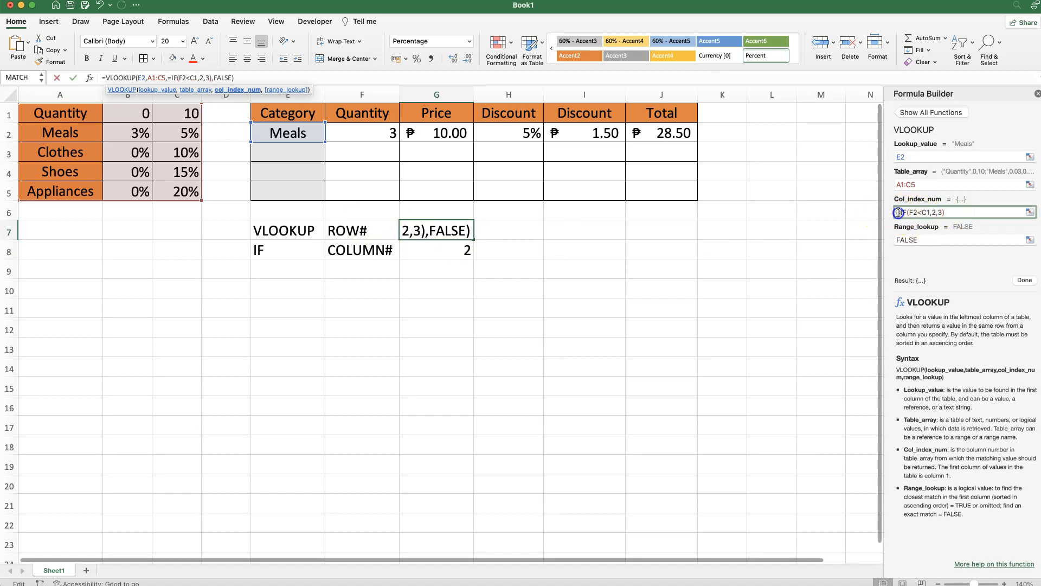
pyautogui.press('BackSpace')
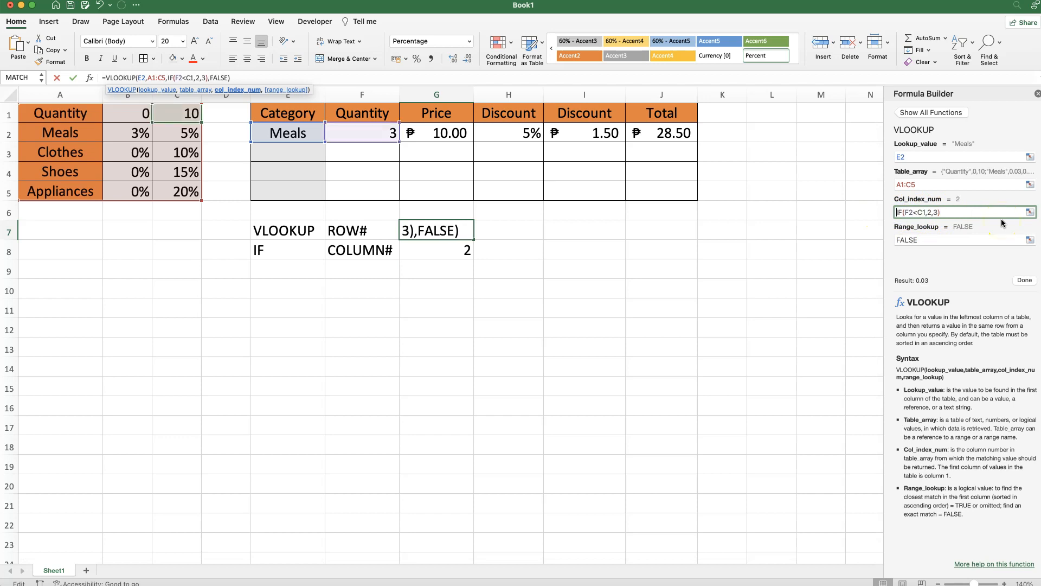
pyautogui.click(1025, 280)
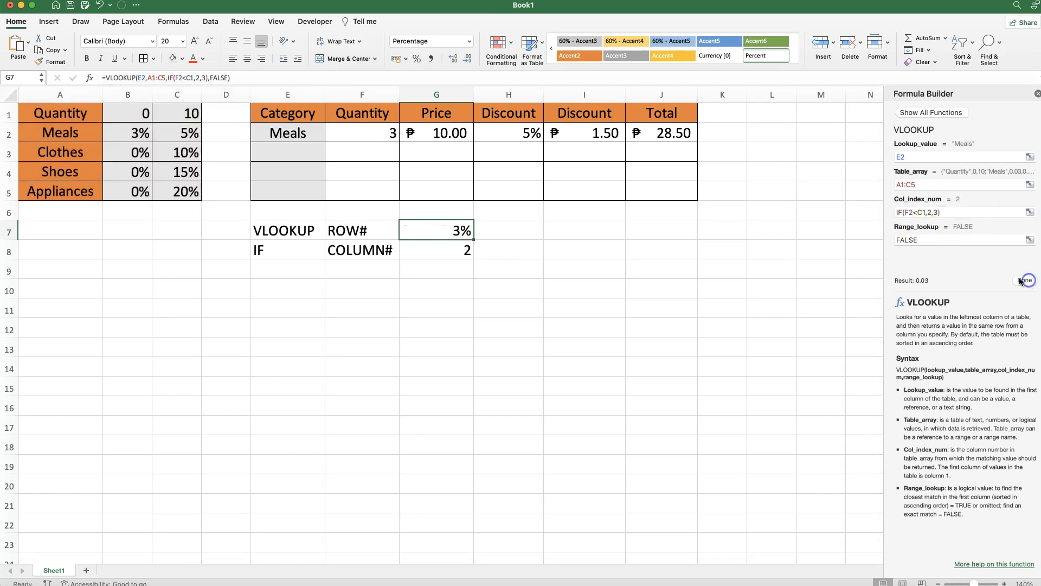
# Set the Meals quantity in F2 to 11 and check the combined VLOOKUP and IF formula in G7
pyautogui.click(342, 140)
pyautogui.click(130, 132)
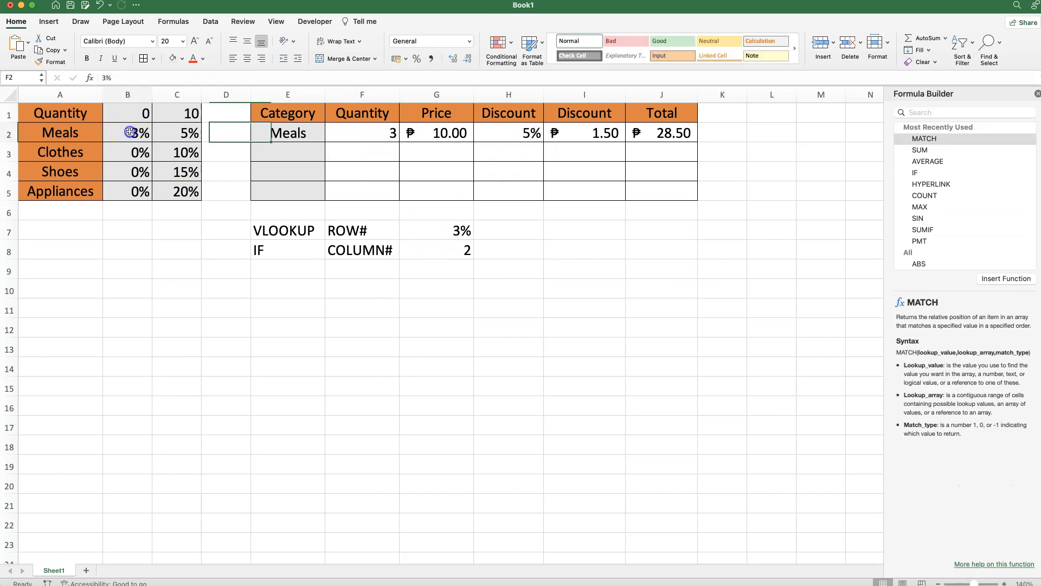
pyautogui.click(339, 136)
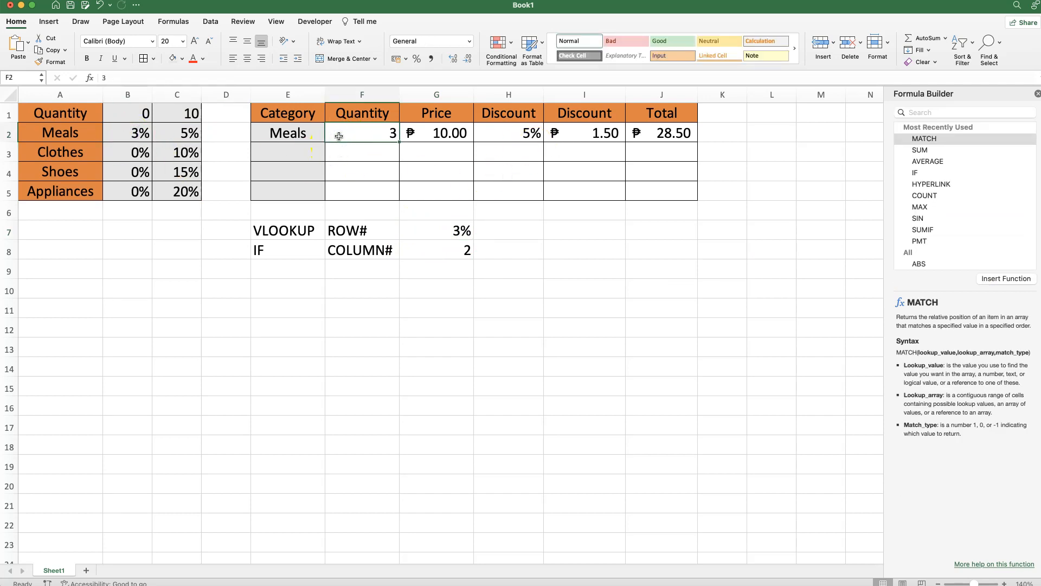
pyautogui.write('11')
pyautogui.press('Return')
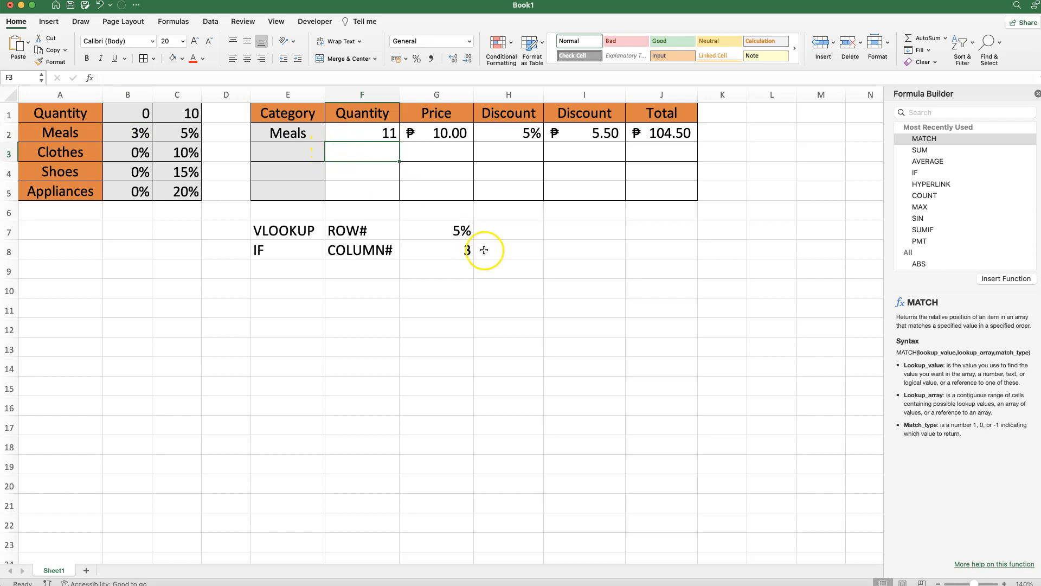
pyautogui.click(451, 231)
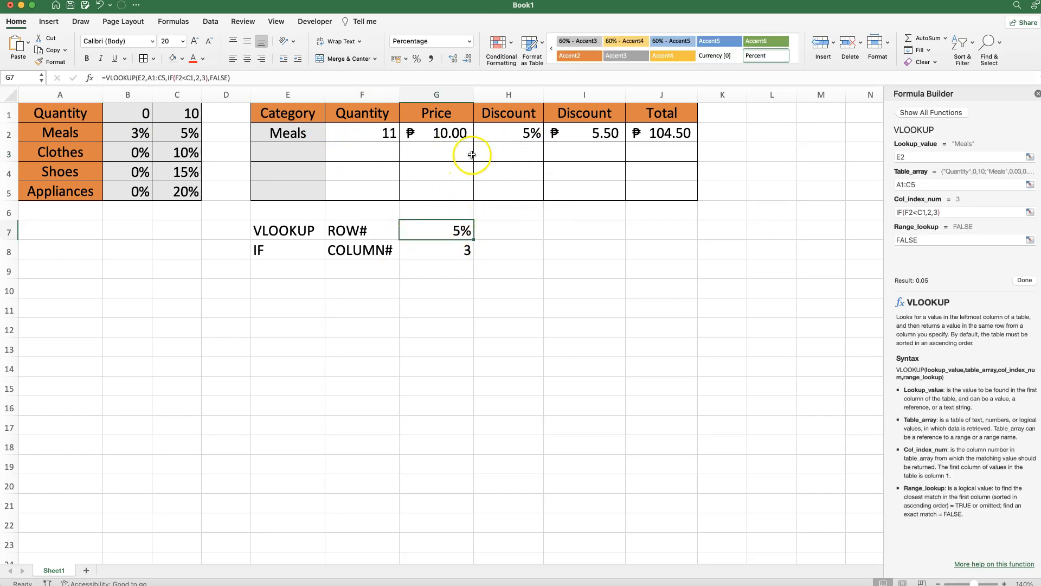
pyautogui.click(428, 134)
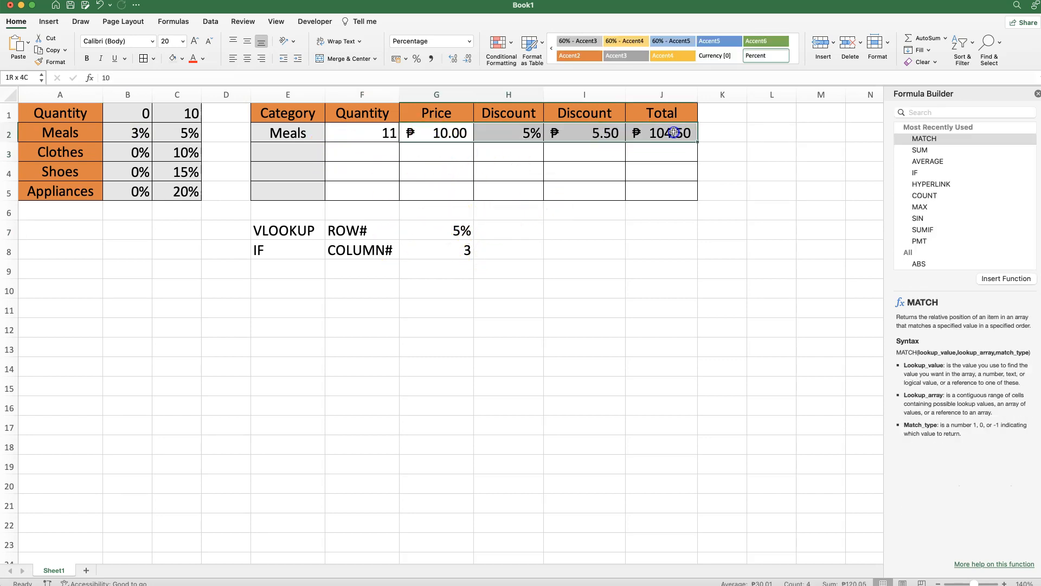
# Copy the full formula text from G7 and enter it in the Discount cell H2 in place of the fixed rate
pyautogui.click(454, 229)
pyautogui.moveTo(233, 77); pyautogui.dragTo(97, 76)
pyautogui.press('super+c')
pyautogui.press('Escape')
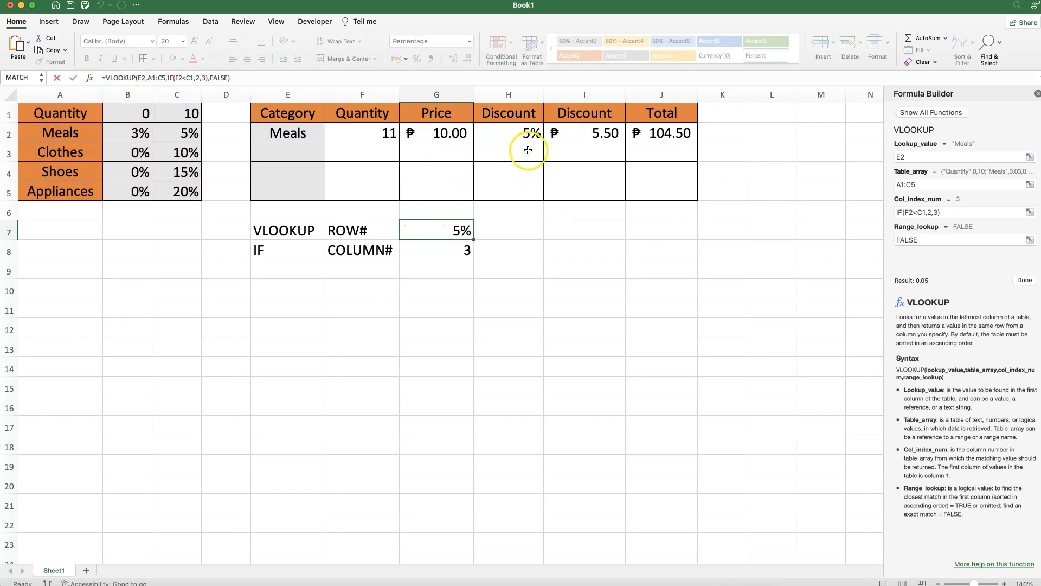
pyautogui.click(518, 130)
pyautogui.press('BackSpace')
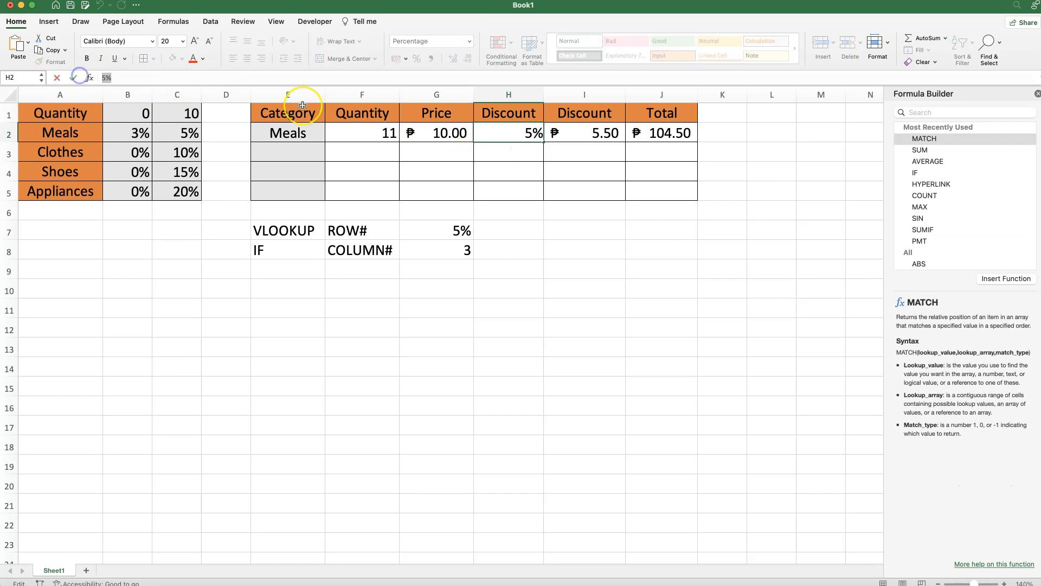
pyautogui.press('super+v')
pyautogui.press('Return')
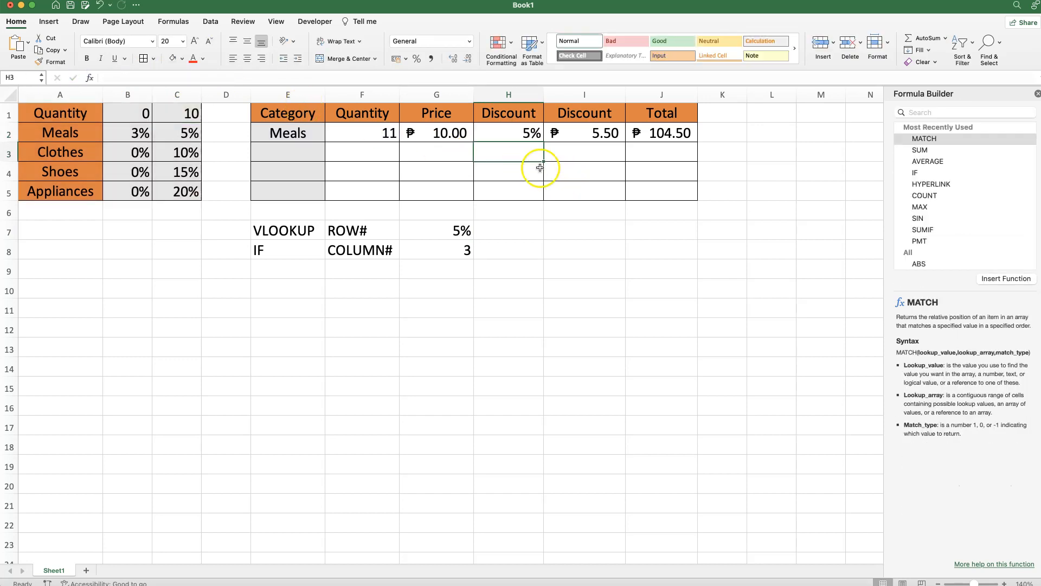
# Replace the category in E2 with Clothes, copied from the discount rate table
pyautogui.click(371, 134)
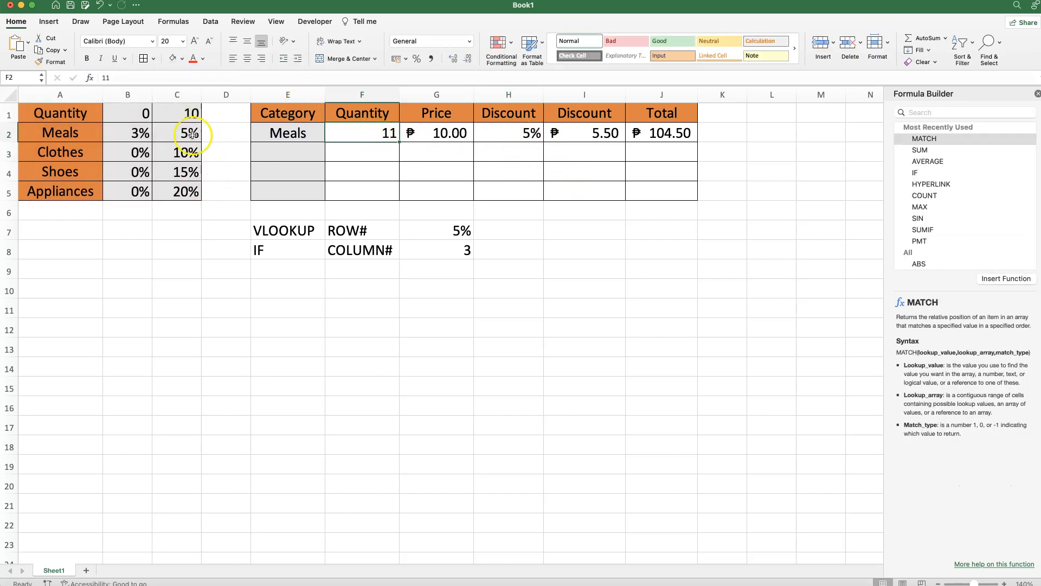
pyautogui.click(278, 134)
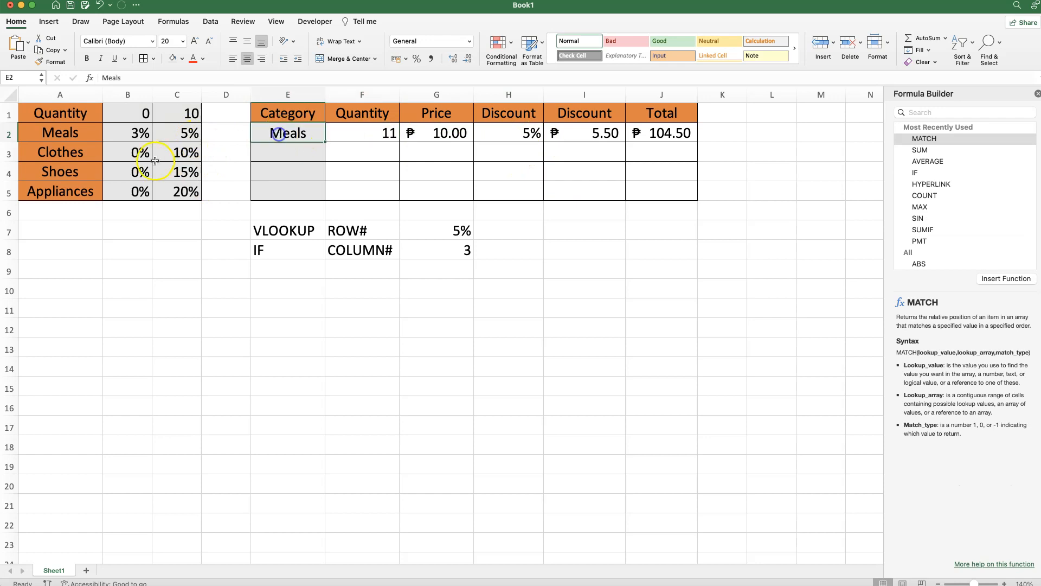
pyautogui.click(70, 155)
pyautogui.press('super+c')
pyautogui.doubleClick(289, 136)
pyautogui.press('super+v')
pyautogui.press('BackSpace')
pyautogui.press('BackSpace')
pyautogui.press('BackSpace')
pyautogui.press('BackSpace')
pyautogui.press('BackSpace')
pyautogui.press('BackSpace')
pyautogui.press('BackSpace')
pyautogui.press('BackSpace')
pyautogui.press('BackSpace')
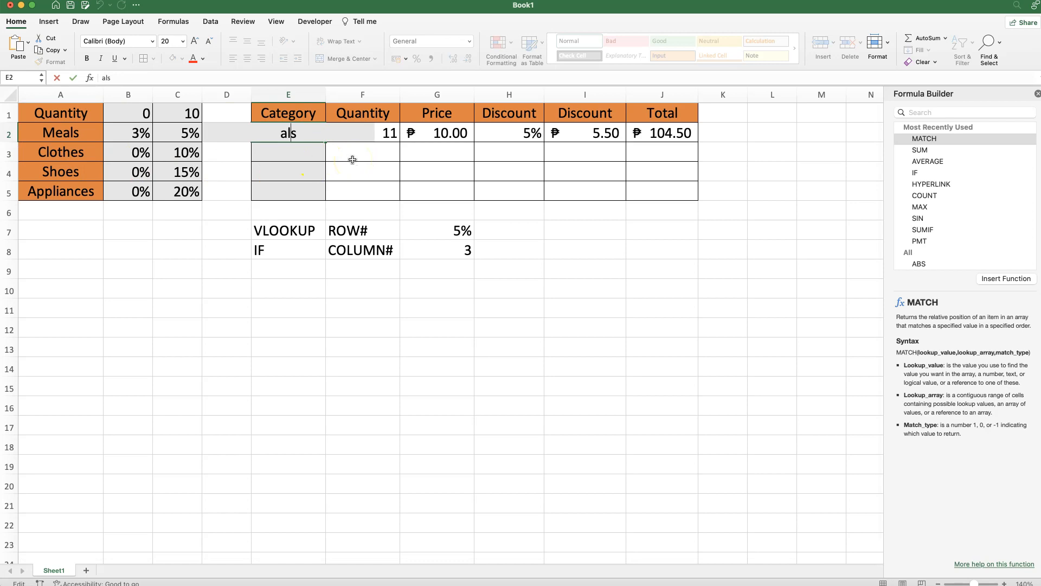
pyautogui.press('super+v')
pyautogui.click(350, 168)
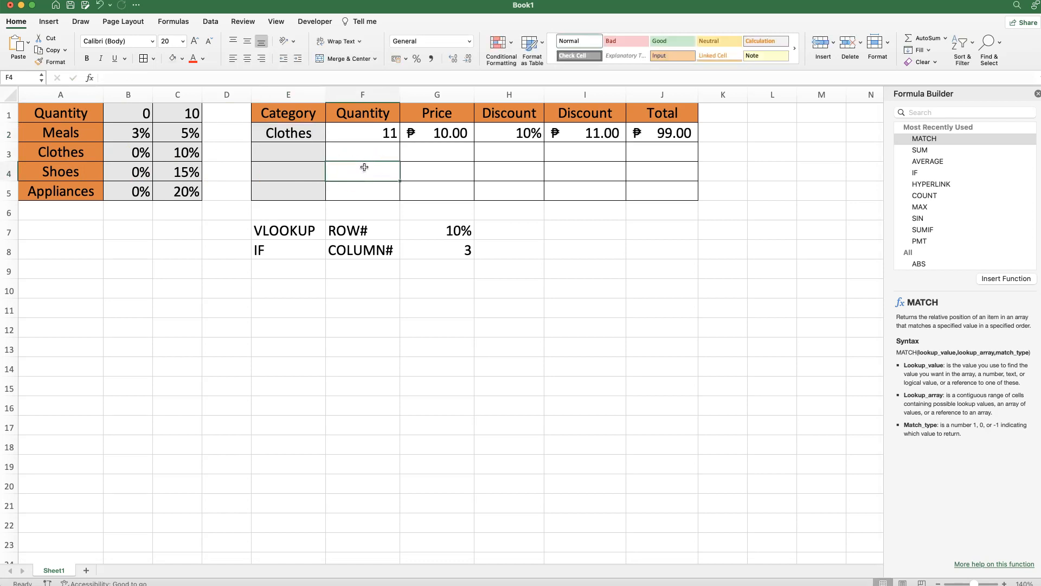
# Set the Clothes quantity in F2 to 1 and check the discount formula in H2
pyautogui.click(355, 135)
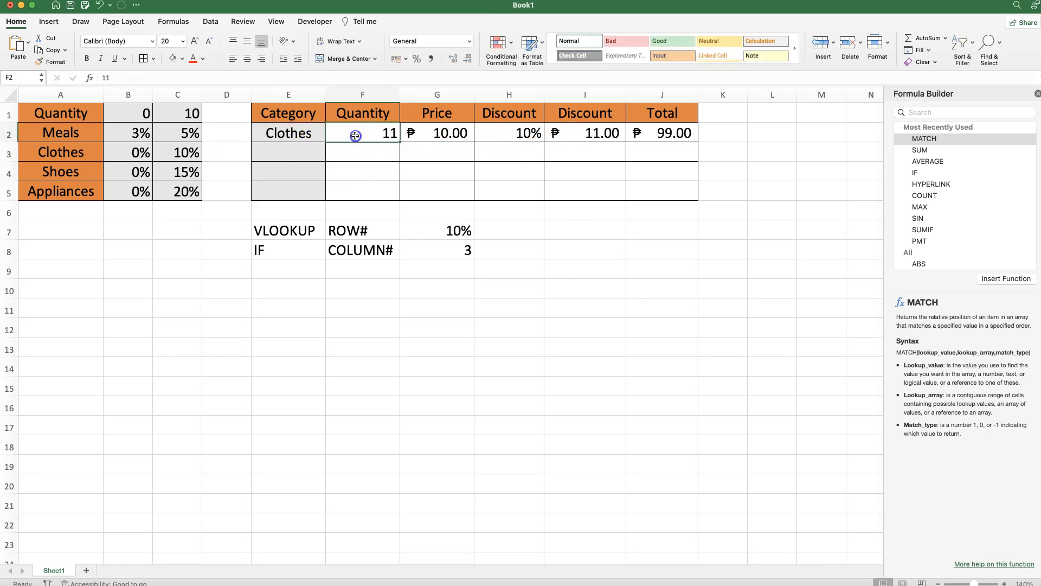
pyautogui.write('1')
pyautogui.press('Return')
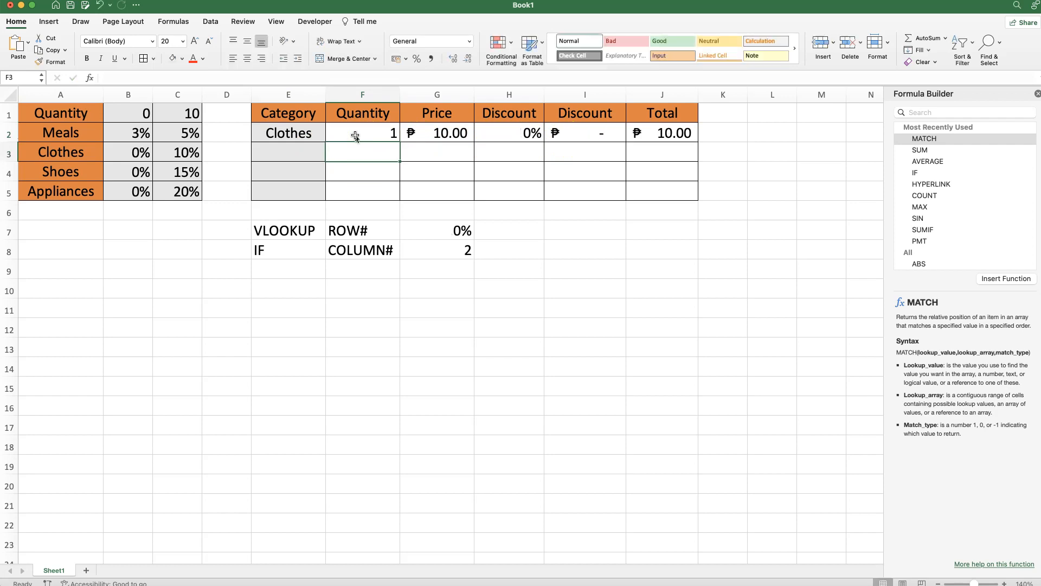
pyautogui.click(483, 130)
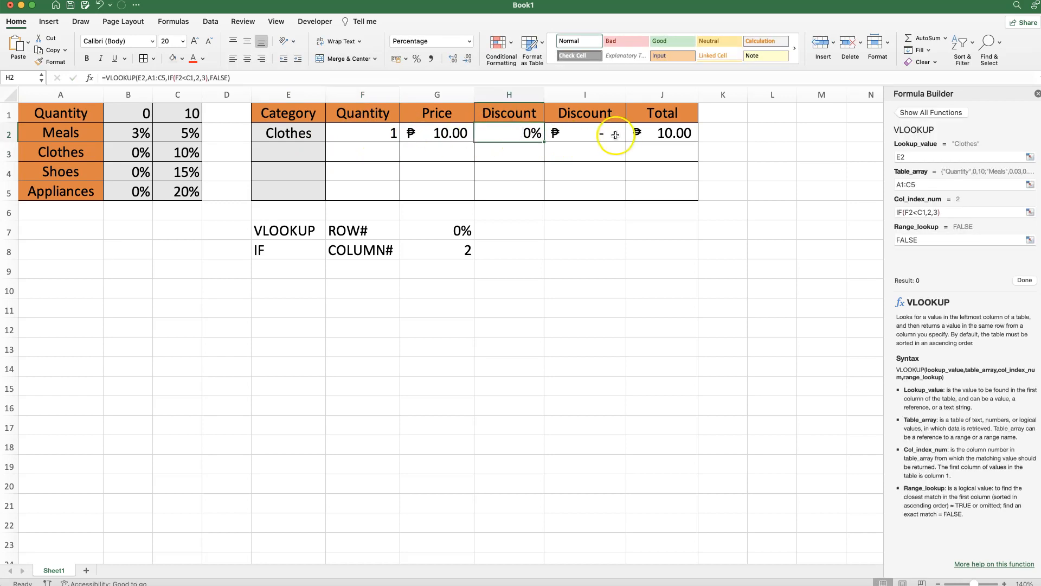